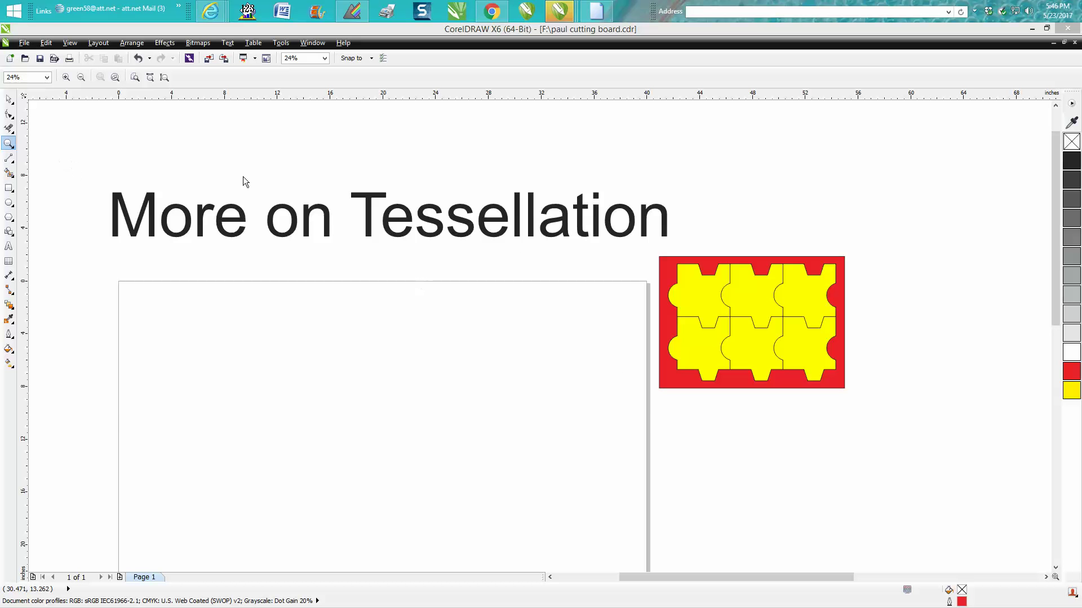
# Step: Zoom out, then zoom in on the empty page beside the red and yellow puzzle board
pyautogui.click(671, 270)
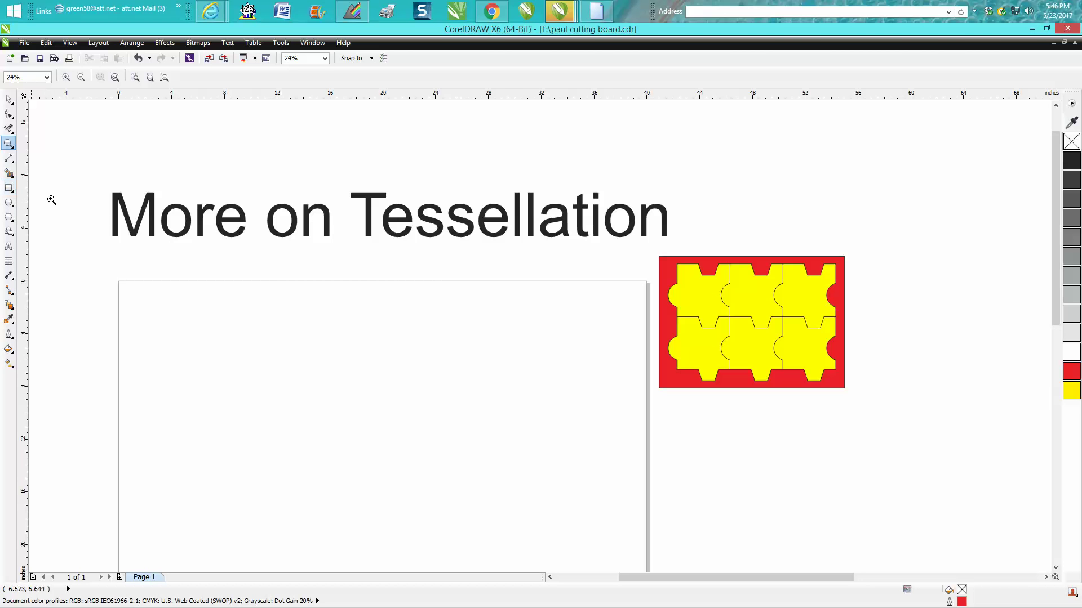
pyautogui.rightClick(116, 219)
pyautogui.moveTo(120, 257); pyautogui.dragTo(374, 424)
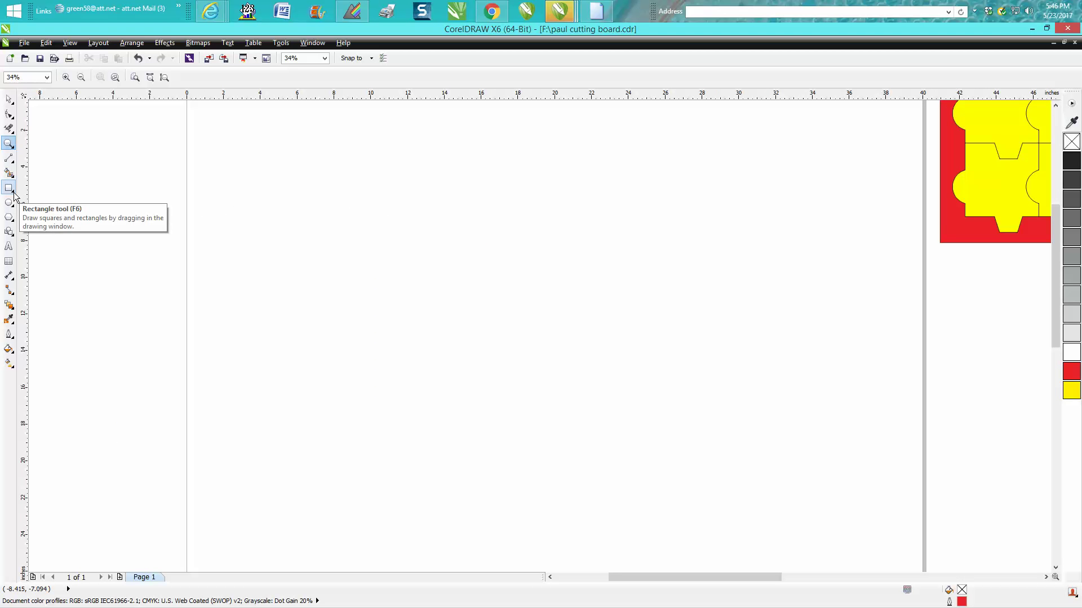
# Step: Draw a vertical straight line and set its height to 2 inches
pyautogui.click(10, 160)
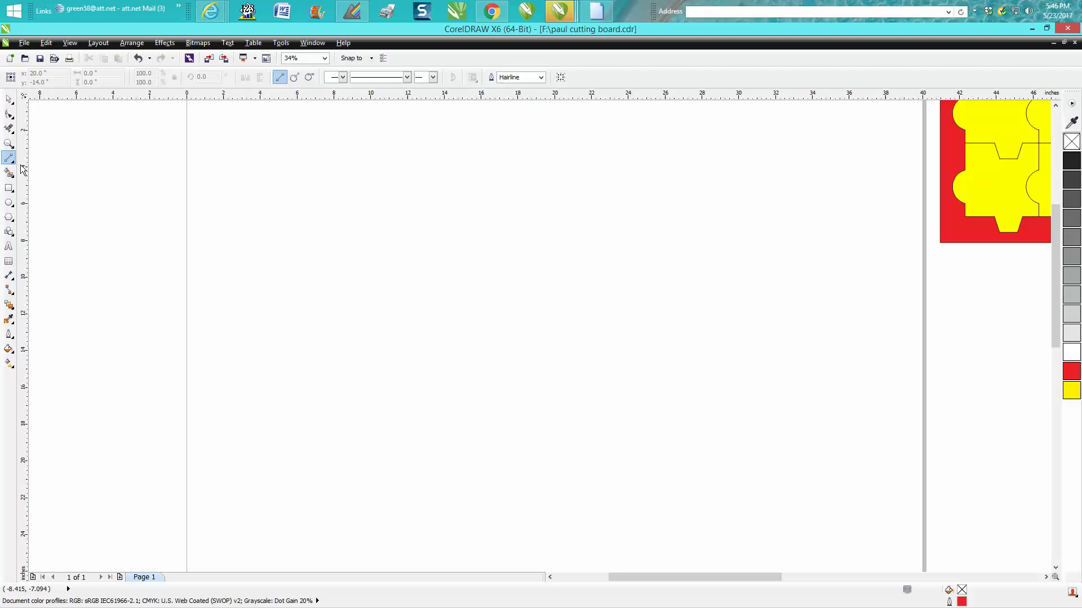
pyautogui.click(20, 169)
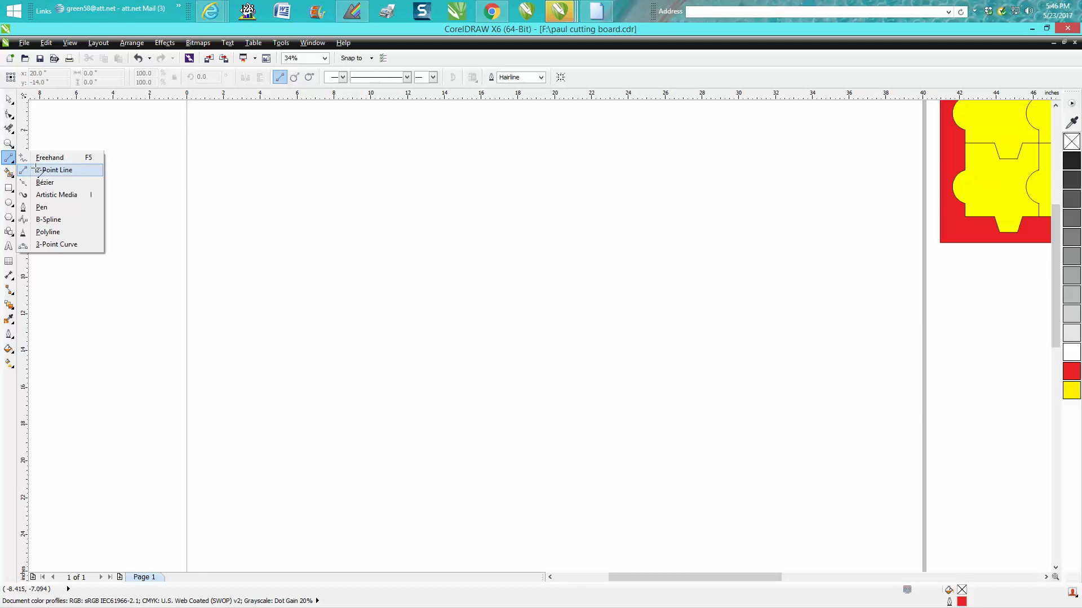
pyautogui.click(42, 155)
pyautogui.click(444, 239)
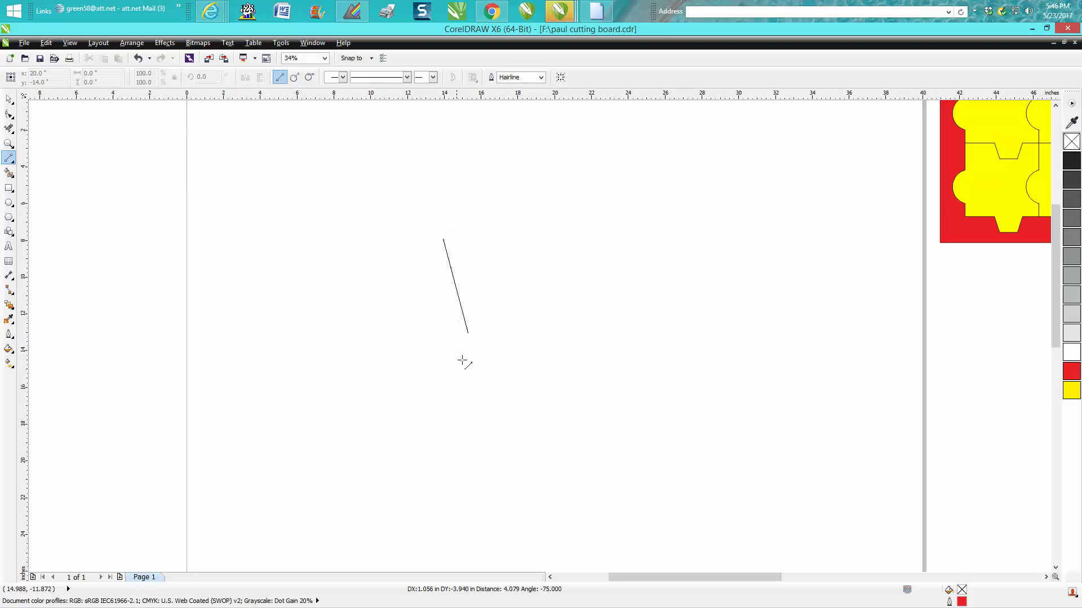
pyautogui.click(449, 393)
pyautogui.moveTo(122, 82); pyautogui.dragTo(62, 84)
pyautogui.write('2')
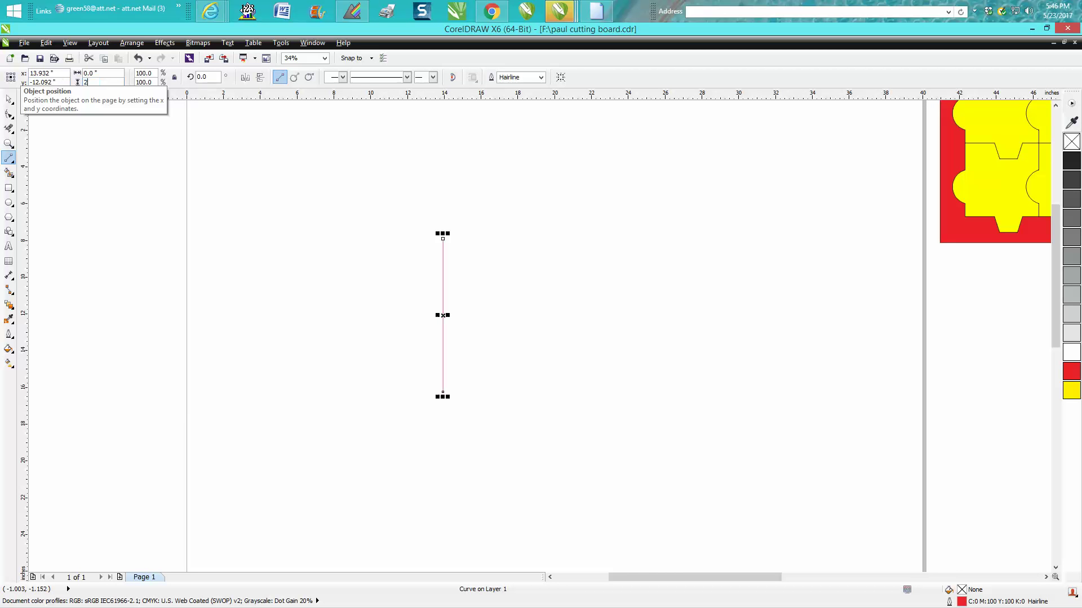
pyautogui.press('Return')
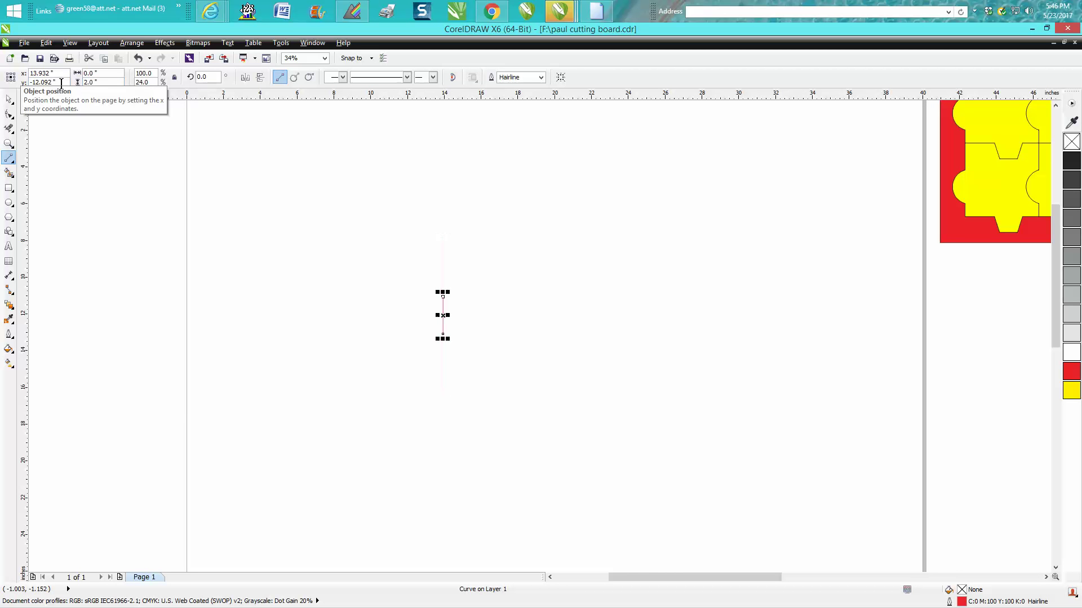
# Step: Duplicate the red line 2 inches to the left and select both vertical lines
pyautogui.click(8, 143)
pyautogui.moveTo(377, 267); pyautogui.dragTo(507, 369)
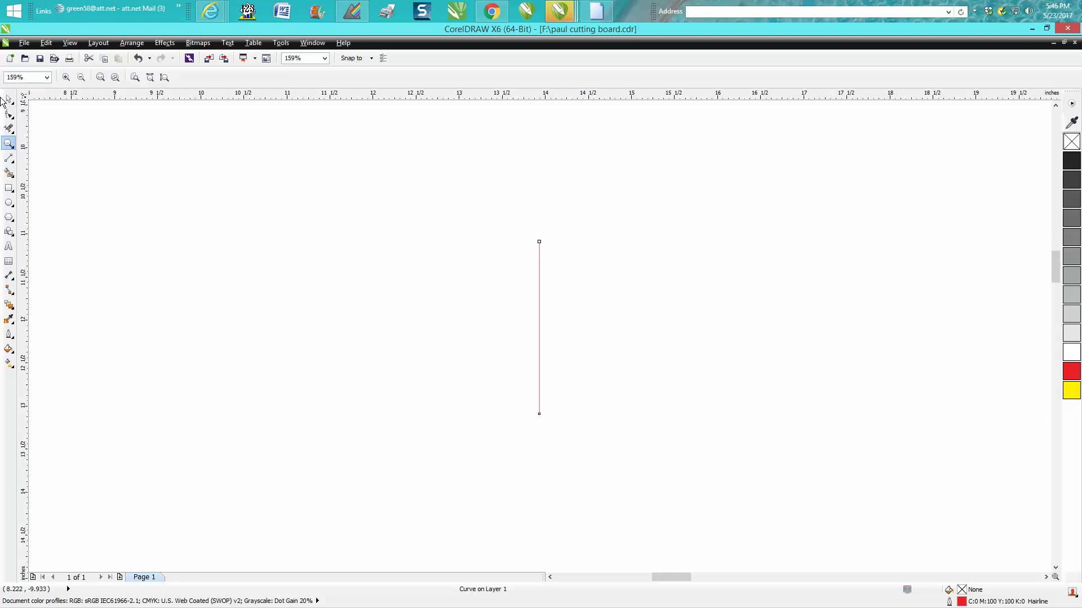
pyautogui.press('space')
pyautogui.click(322, 140)
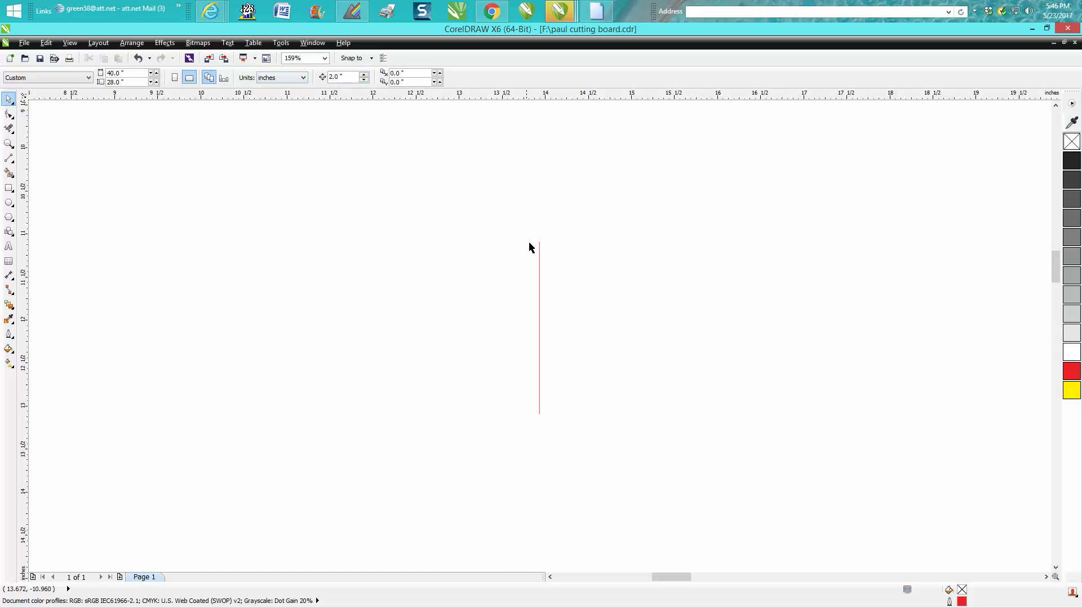
pyautogui.click(540, 259)
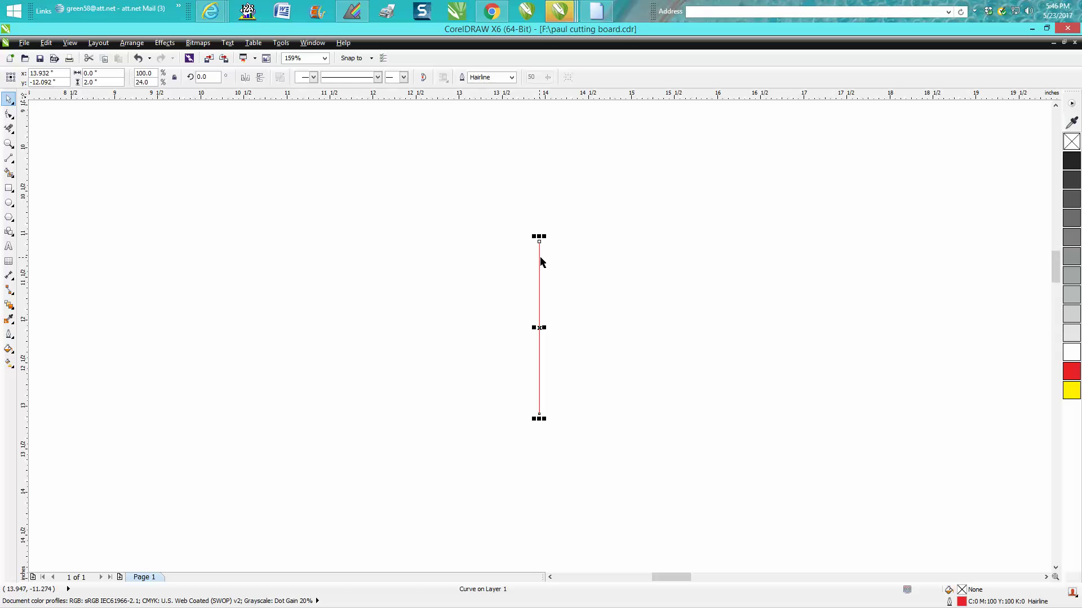
pyautogui.hotkey('ctrl', 'd')
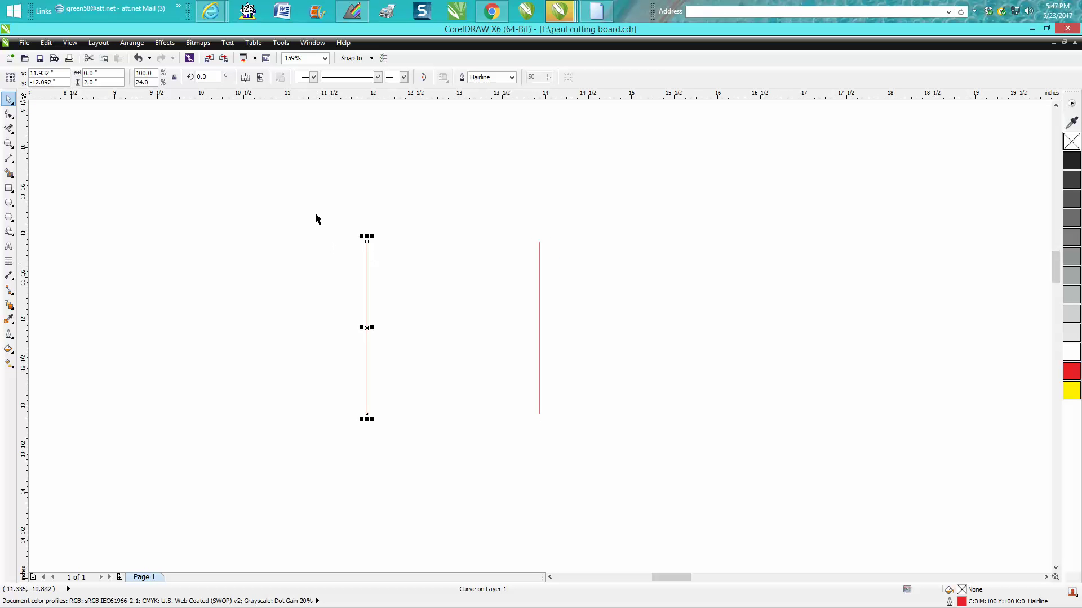
pyautogui.moveTo(316, 212); pyautogui.dragTo(590, 454)
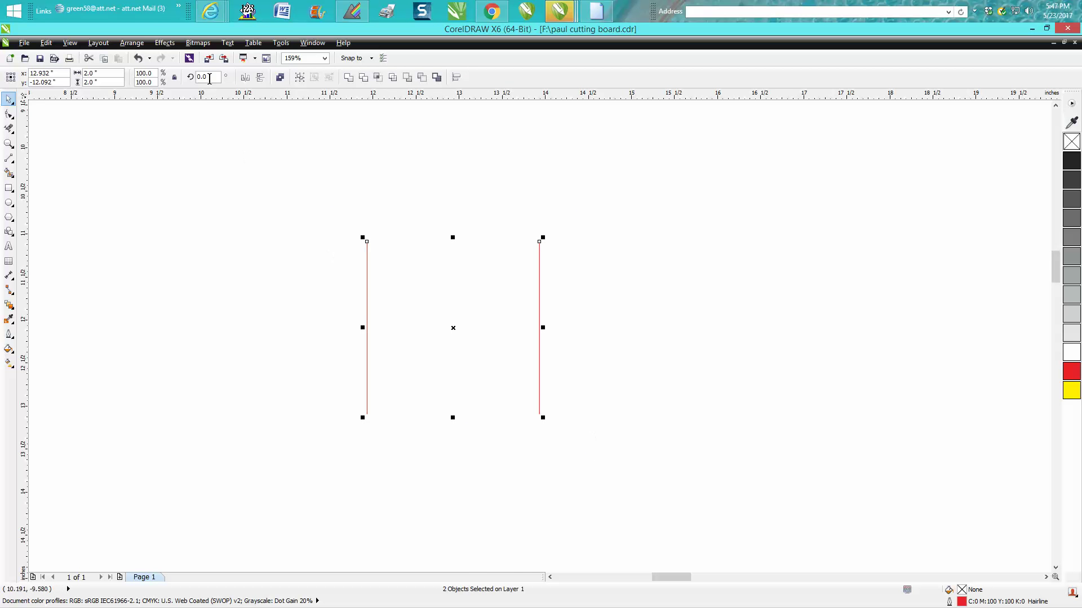
# Step: Add 90° rotated copies as the square's top and bottom, undoing a trial move of the top line
pyautogui.moveTo(223, 79); pyautogui.dragTo(182, 73)
pyautogui.write('90')
pyautogui.press('Return')
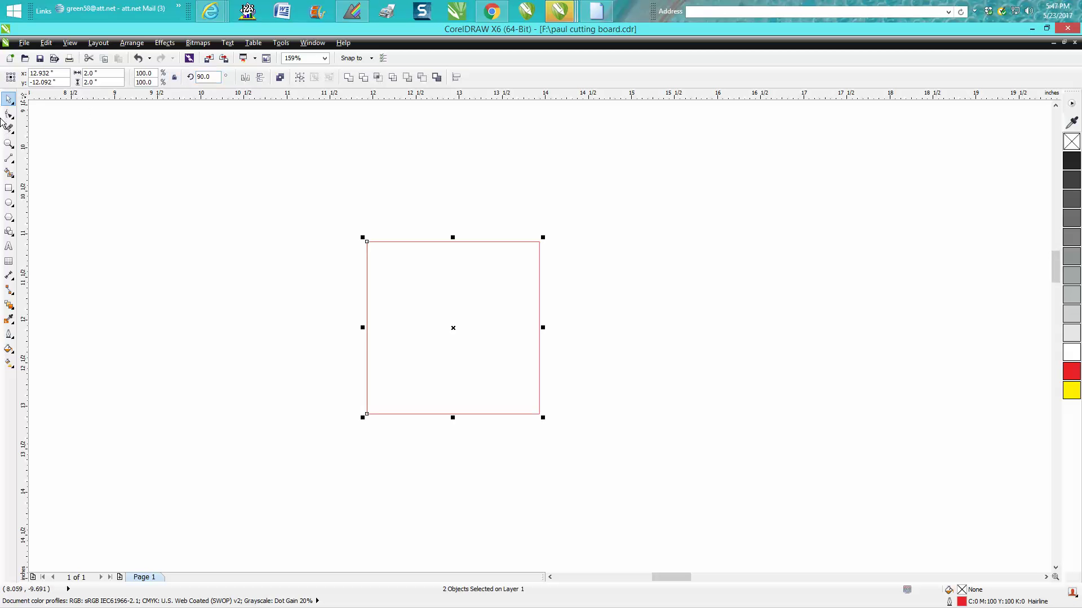
pyautogui.click(448, 258)
pyautogui.click(466, 242)
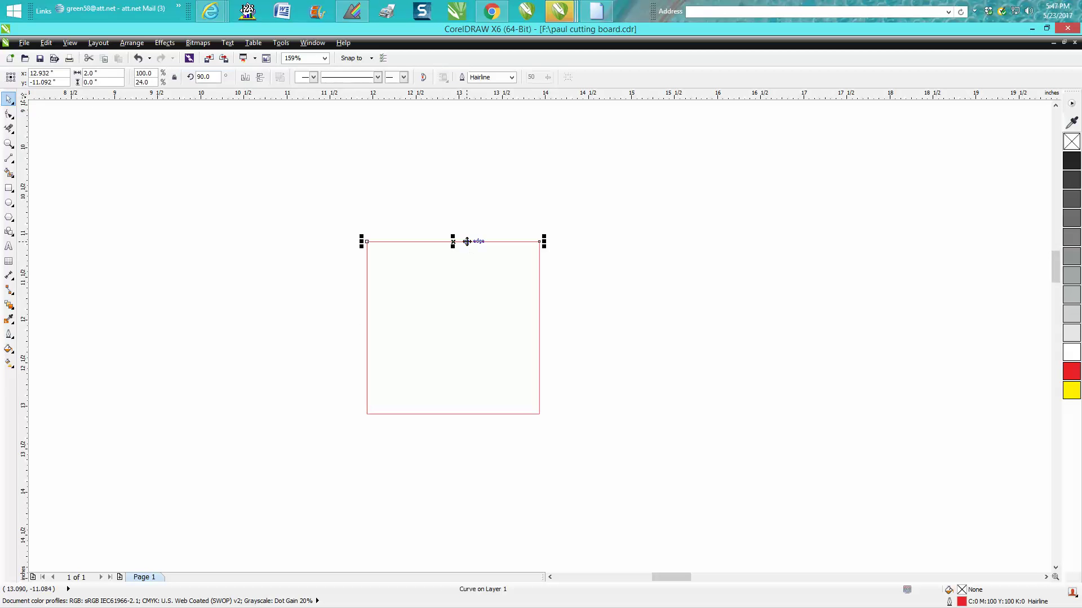
pyautogui.moveTo(466, 243); pyautogui.dragTo(451, 171)
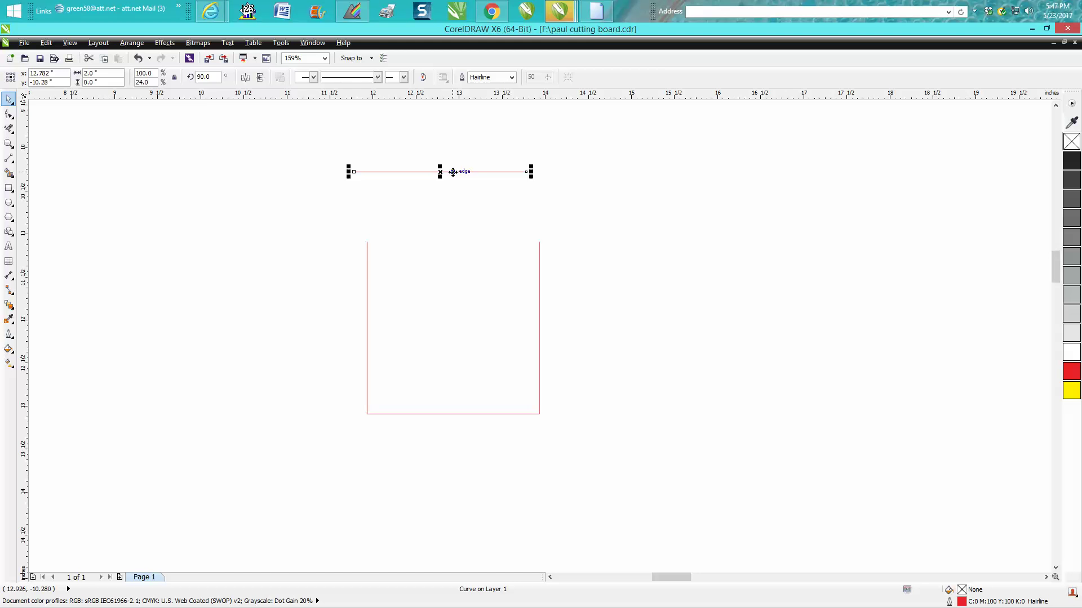
pyautogui.click(138, 58)
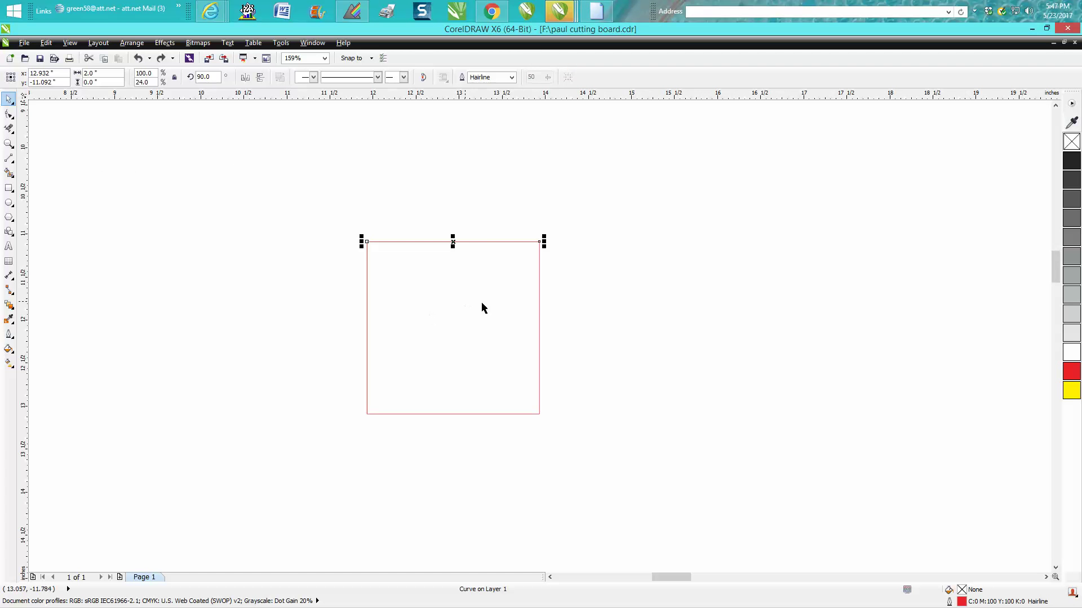
# Step: Trim a circle centred on the square's right edge into a rounded notch with Virtual Segment Delete
pyautogui.click(9, 202)
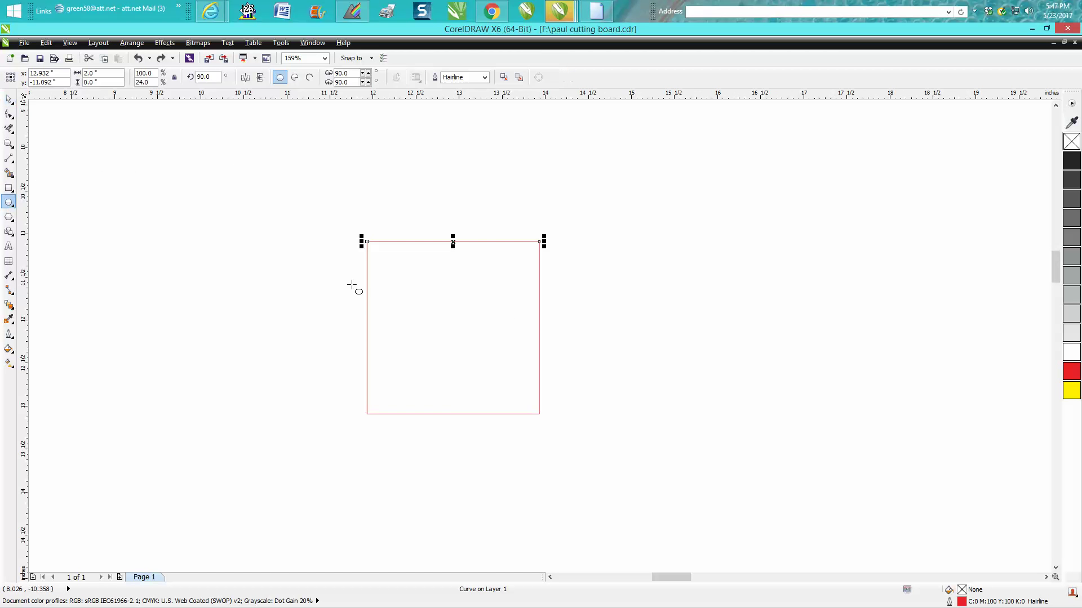
pyautogui.moveTo(590, 284); pyautogui.dragTo(517, 354)
pyautogui.moveTo(555, 319); pyautogui.dragTo(539, 319)
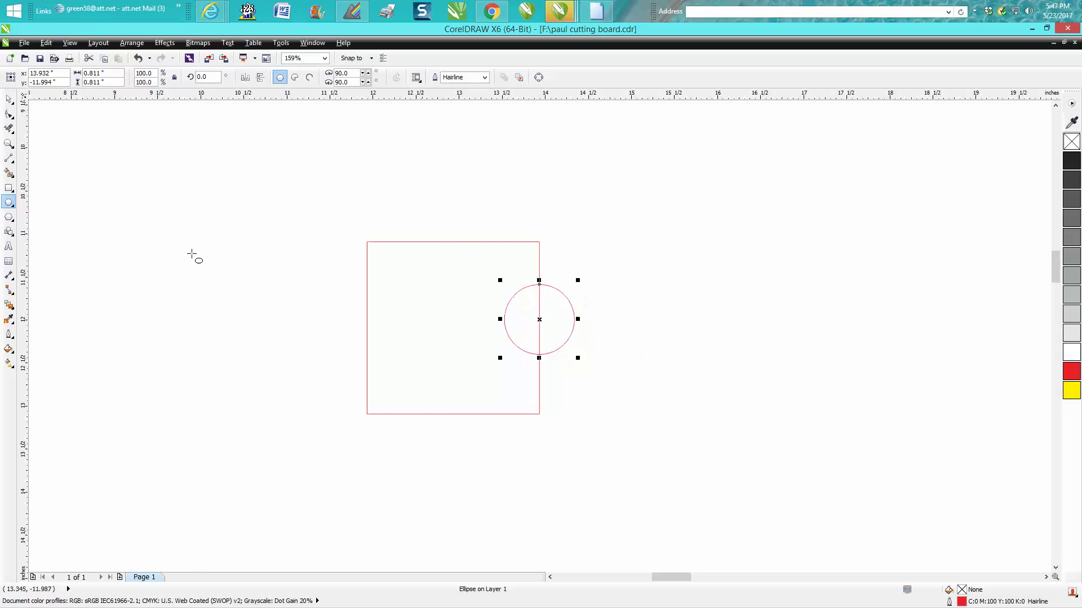
pyautogui.click(12, 134)
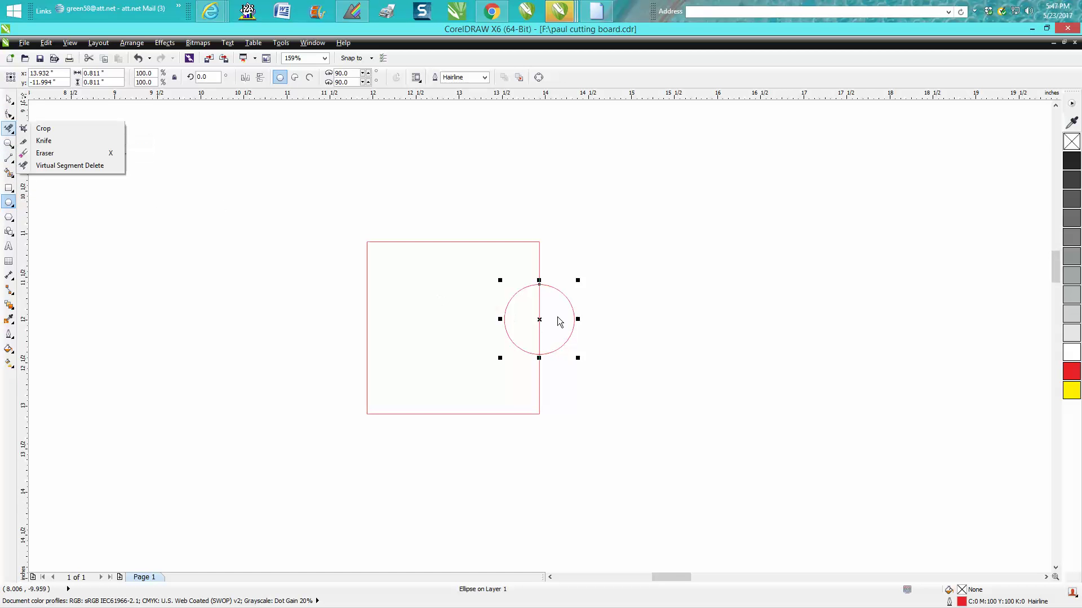
pyautogui.click(92, 169)
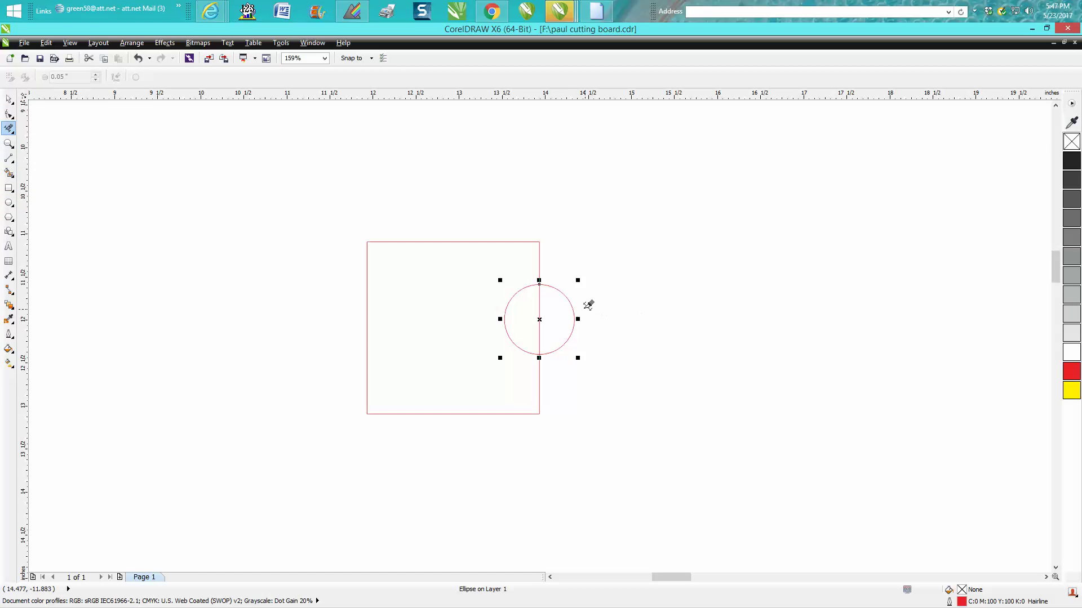
pyautogui.click(570, 300)
pyautogui.click(539, 295)
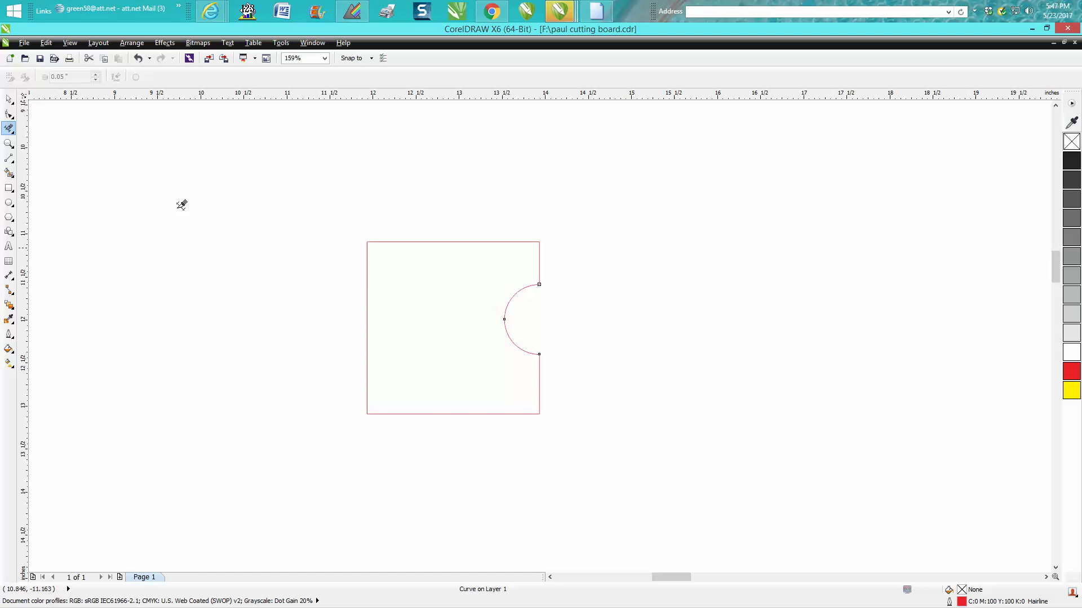
# Step: Duplicate the notch arc 2 inches left onto the square's left edge
pyautogui.click(9, 100)
pyautogui.click(534, 288)
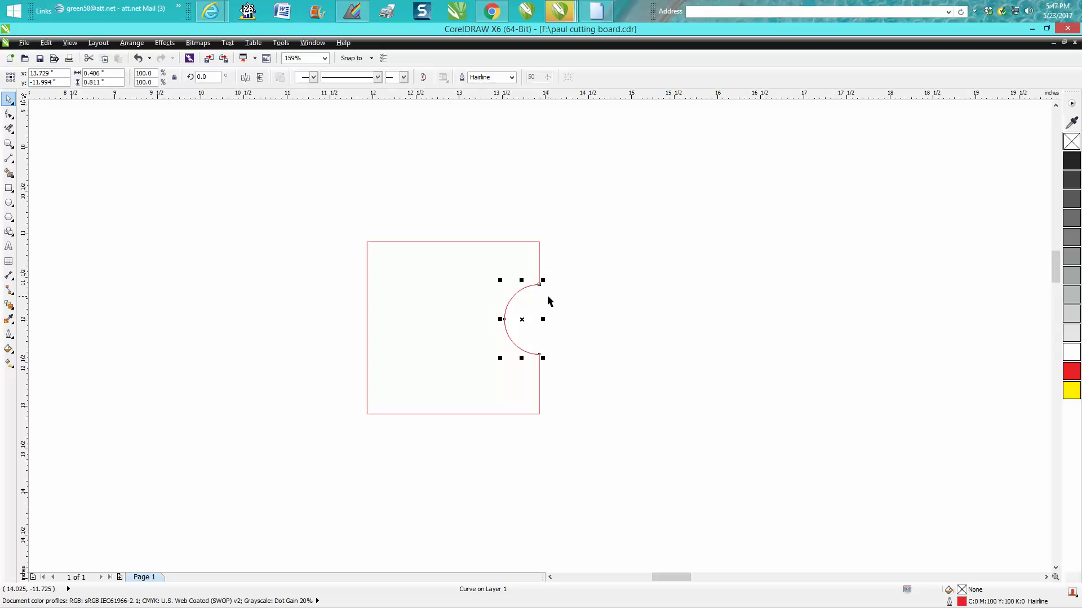
pyautogui.hotkey('ctrl', 'd')
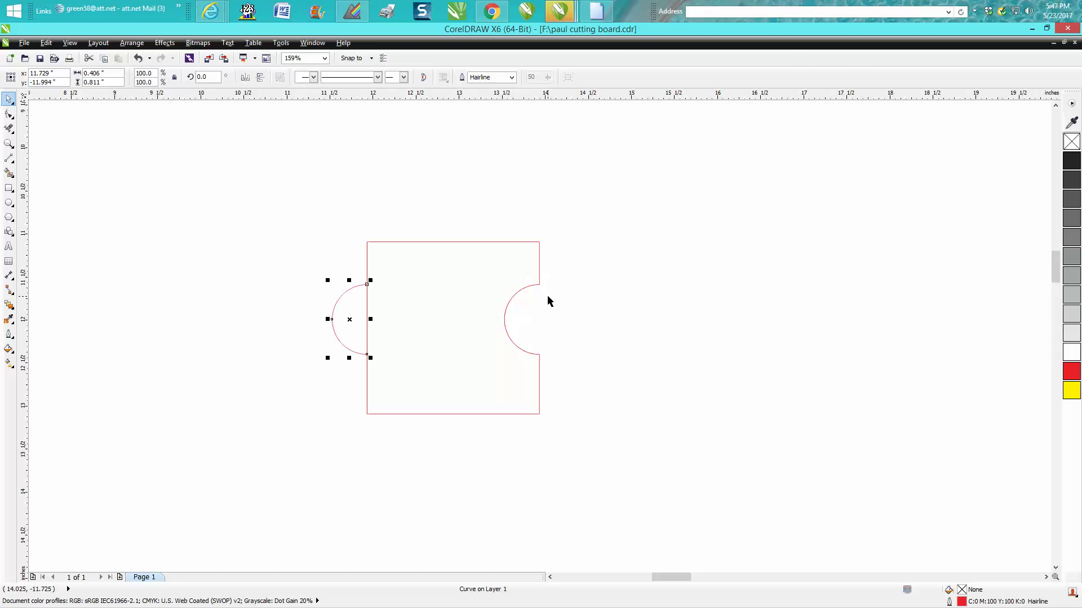
pyautogui.click(8, 128)
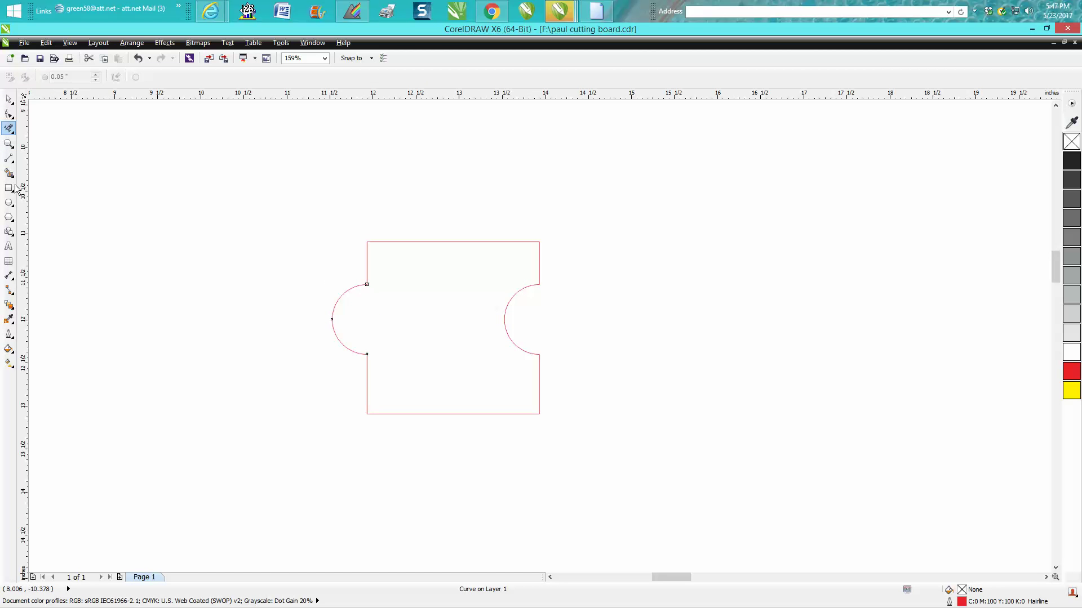
pyautogui.click(9, 217)
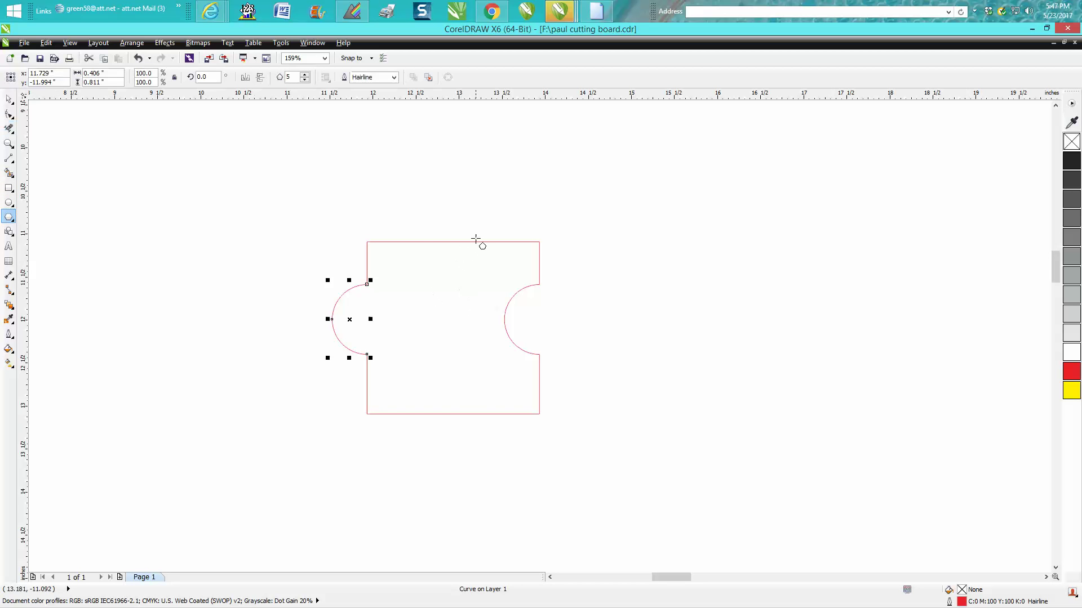
# Step: Trim a pentagon into a notch on the top edge and copy it 2 inches down
pyautogui.moveTo(482, 231); pyautogui.dragTo(452, 240)
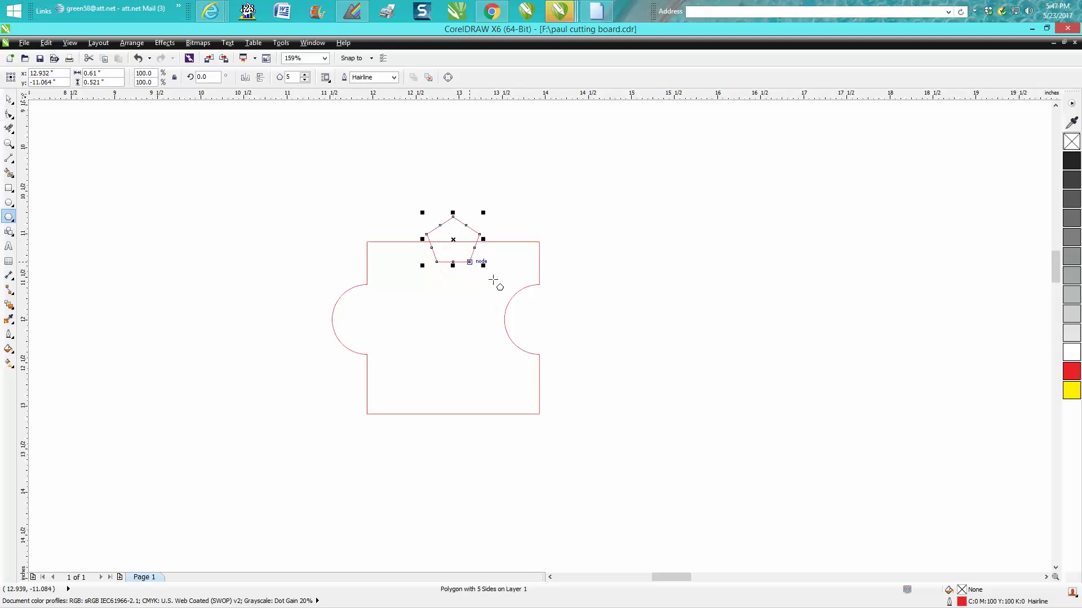
pyautogui.click(10, 129)
pyautogui.click(465, 225)
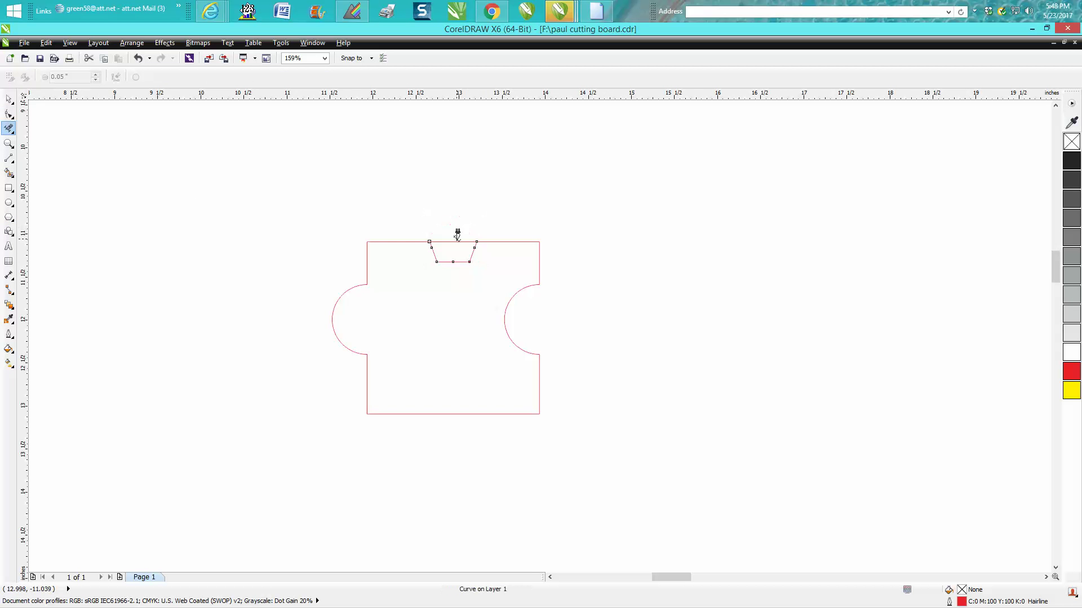
pyautogui.click(9, 99)
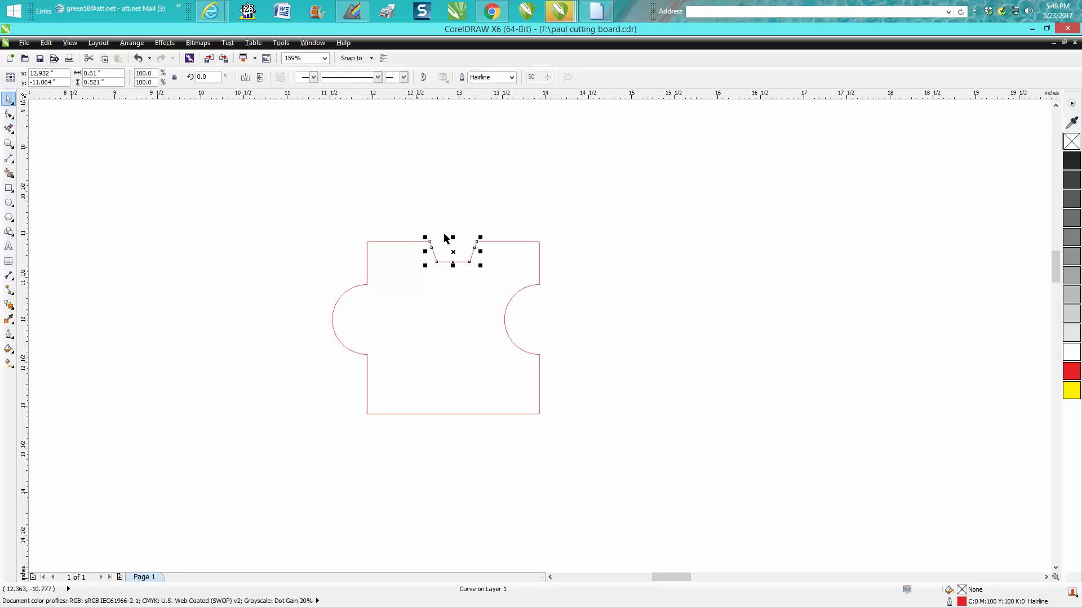
pyautogui.click(452, 239)
pyautogui.hotkey('ctrl', 'd')
# Step: Marquee-select all eight parts of the puzzle piece
pyautogui.click(9, 129)
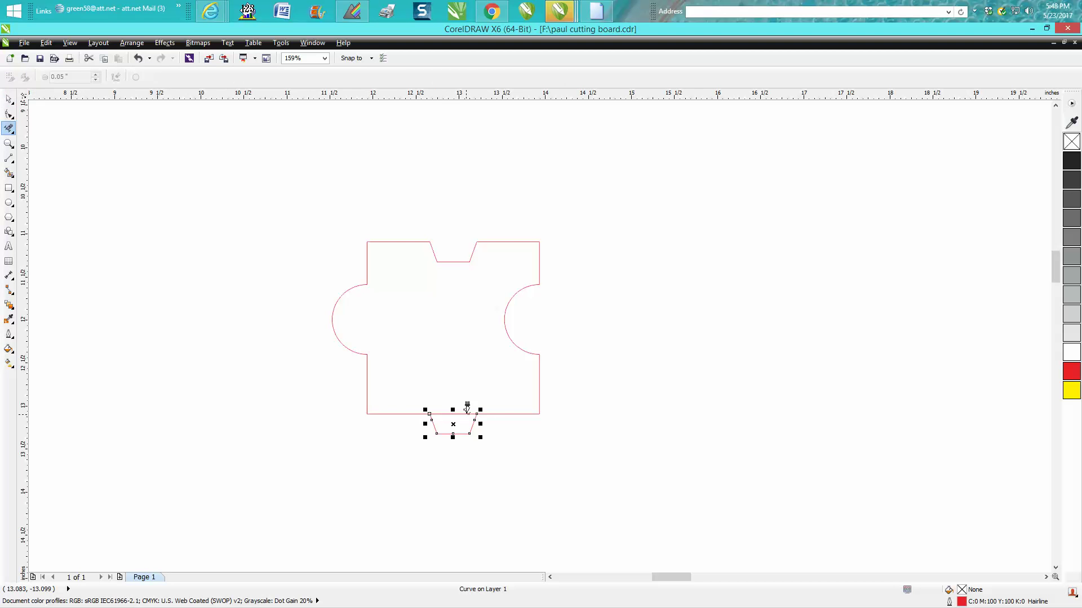
pyautogui.click(9, 99)
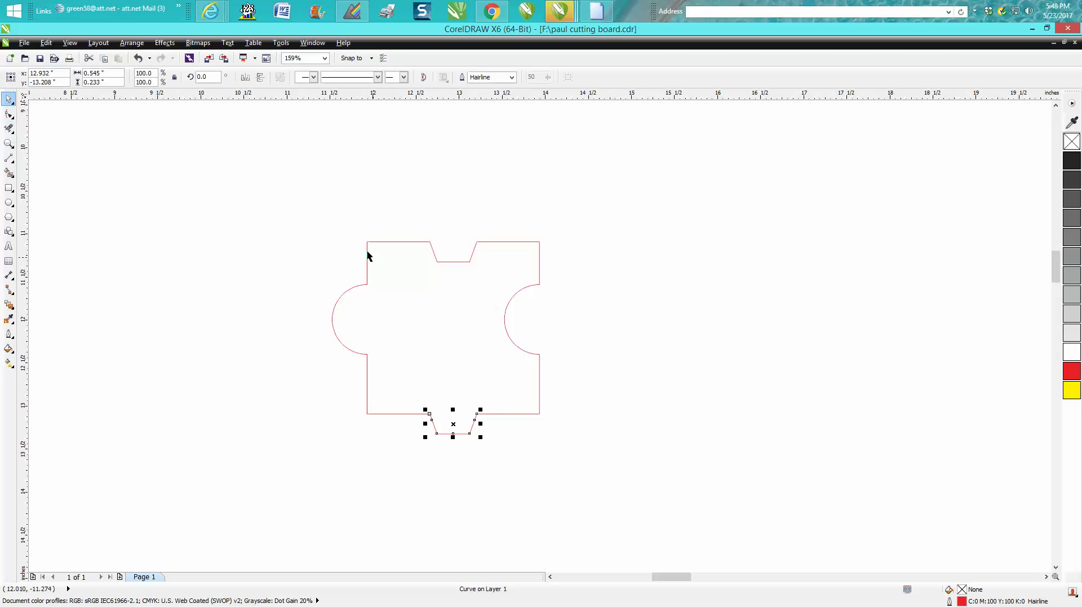
pyautogui.moveTo(341, 319); pyautogui.dragTo(694, 493)
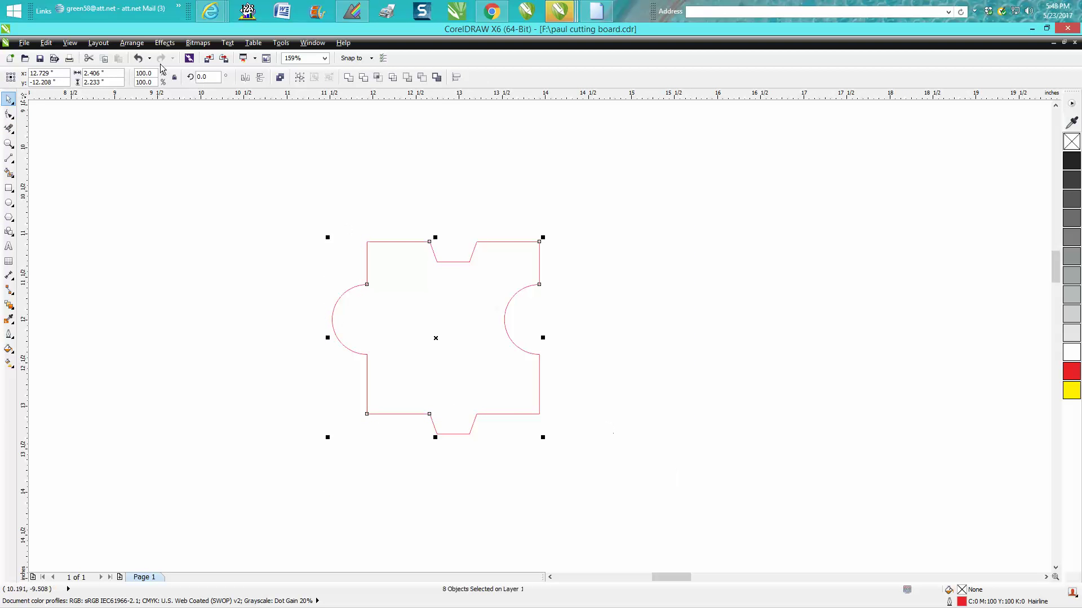
# Step: Group the piece, duplicate it twice to the right, and copy that row 2 inches upward
pyautogui.click(132, 44)
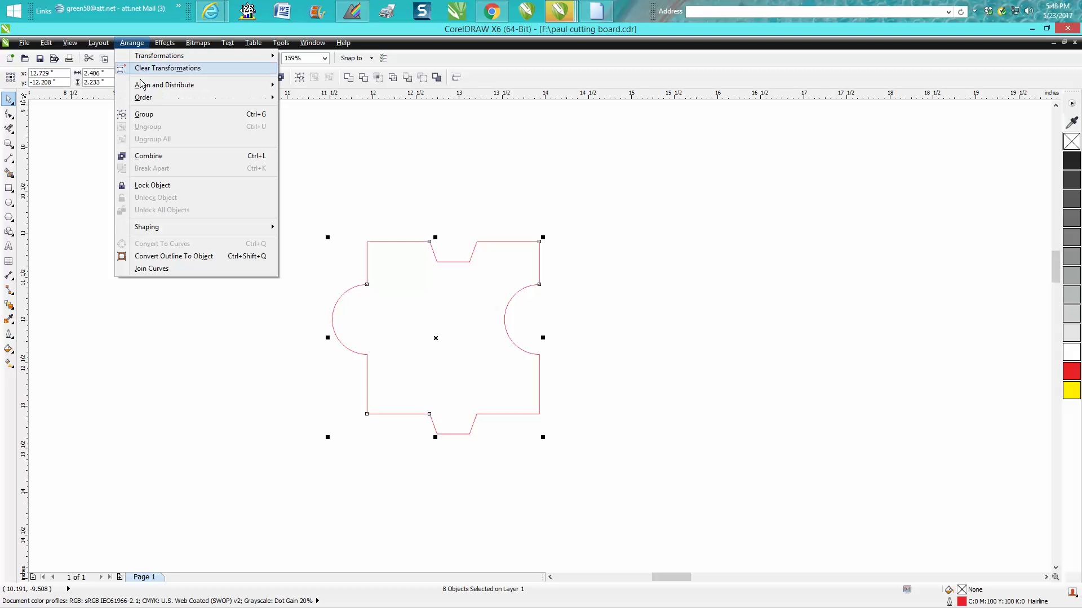
pyautogui.click(145, 116)
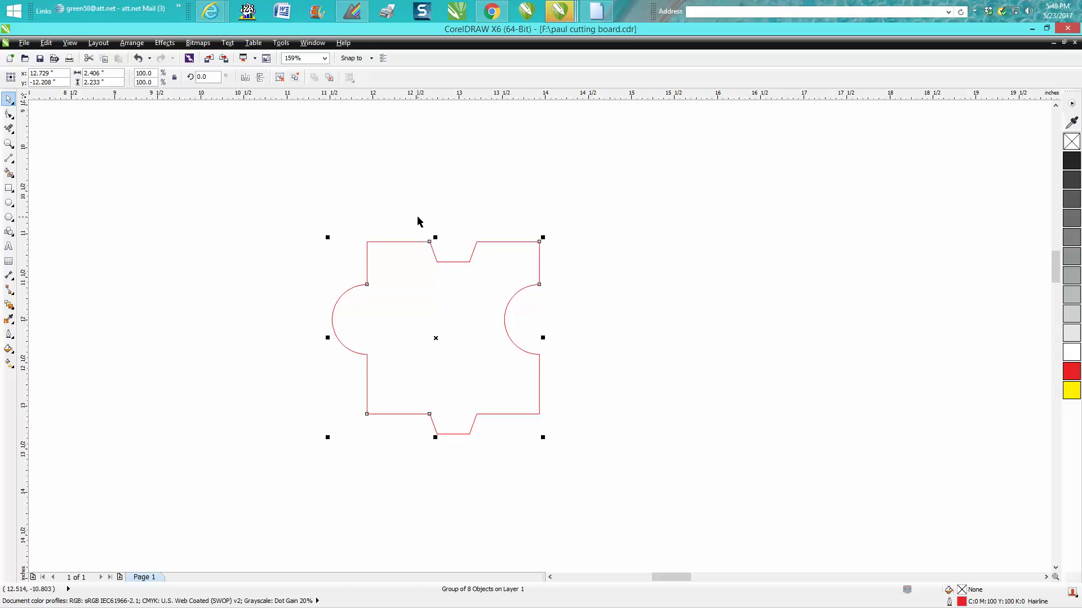
pyautogui.hotkey('ctrl', 'd')
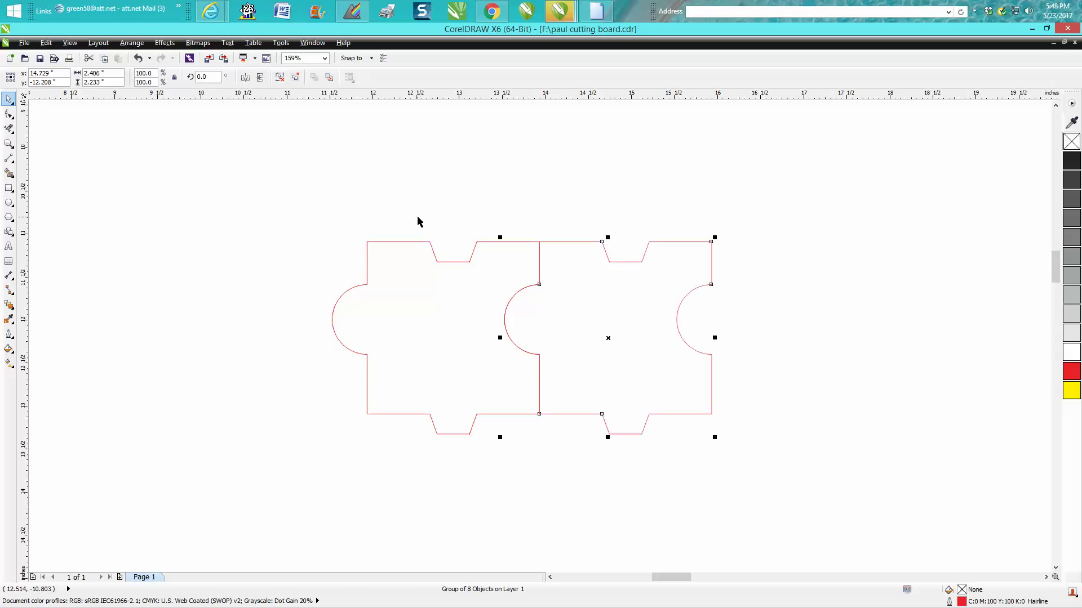
pyautogui.hotkey('ctrl', 'd')
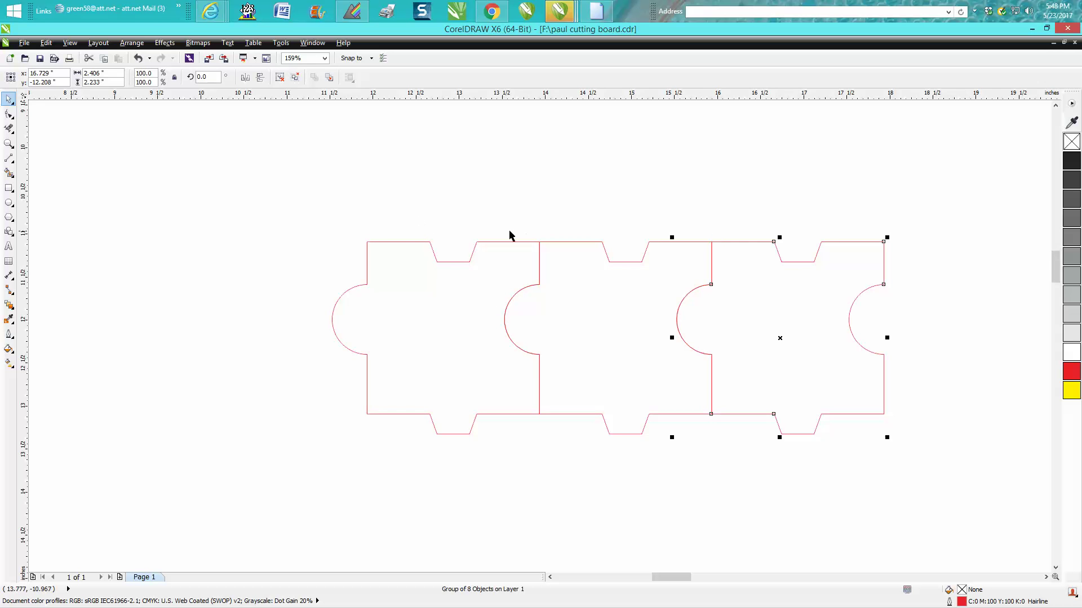
pyautogui.moveTo(309, 181); pyautogui.dragTo(927, 489)
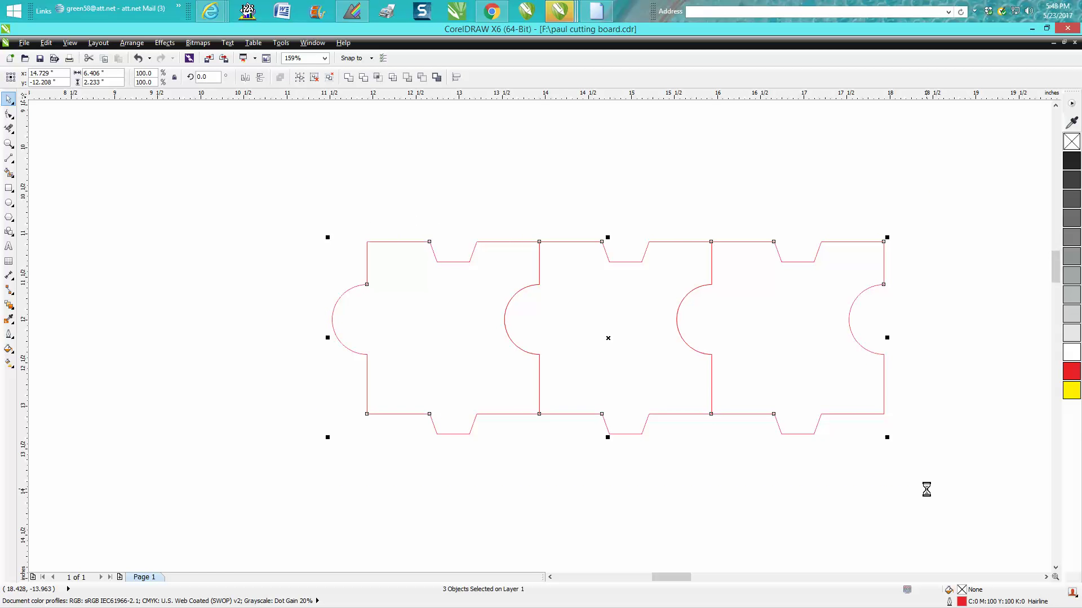
pyautogui.hotkey('ctrl', 'd')
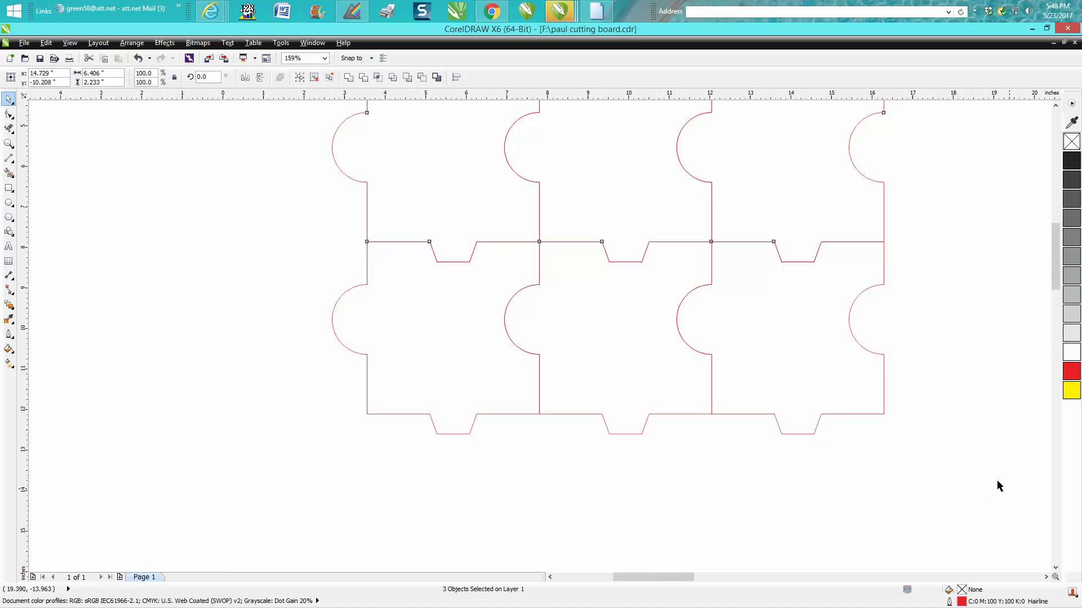
pyautogui.scroll(-2, 995, 445)
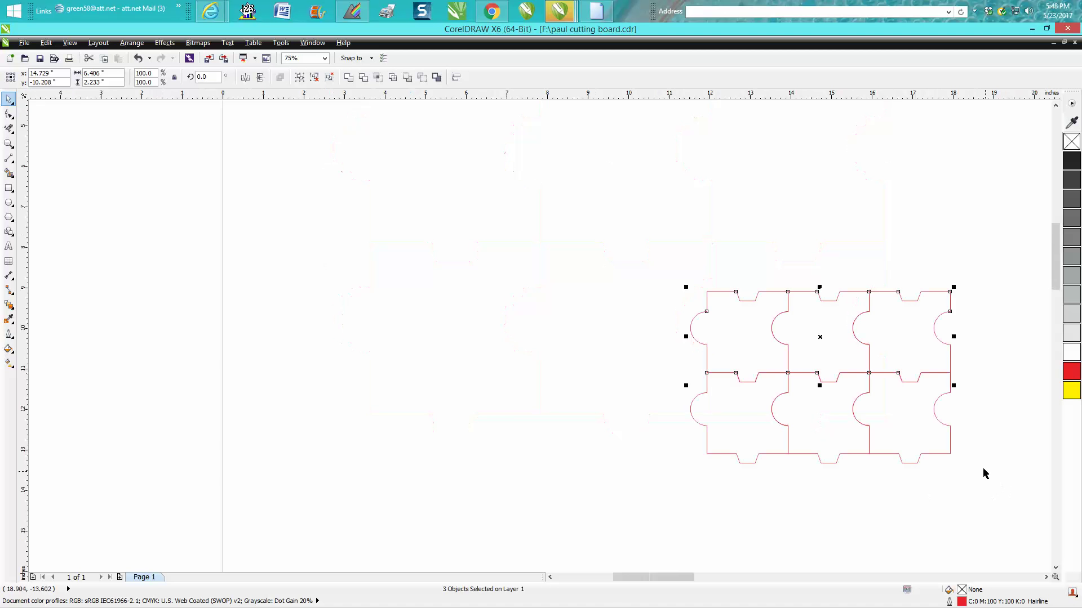
# Step: Group the six puzzle pieces with Ctrl+G and centre them on the page
pyautogui.click(9, 143)
pyautogui.moveTo(679, 273); pyautogui.dragTo(980, 490)
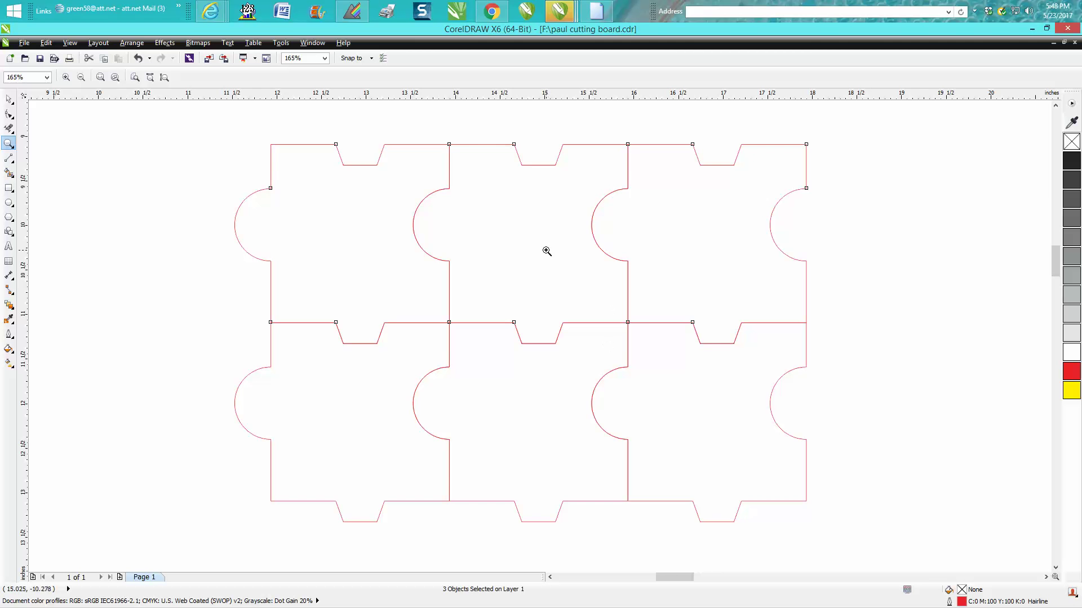
pyautogui.scroll(-4, 513, 232)
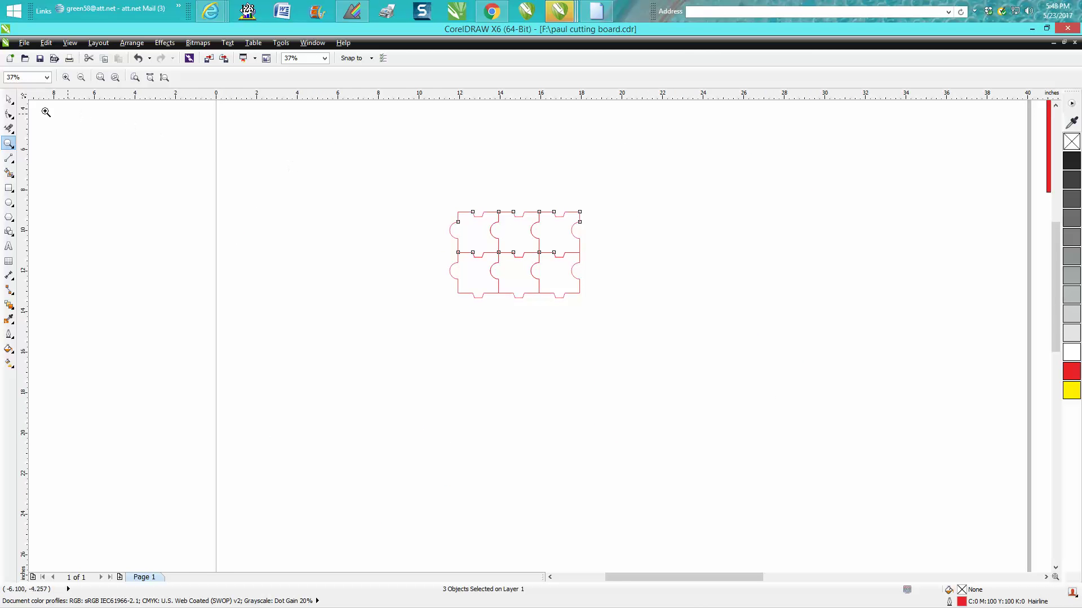
pyautogui.click(9, 99)
pyautogui.moveTo(410, 182); pyautogui.dragTo(647, 306)
pyautogui.hotkey('ctrl', 'g')
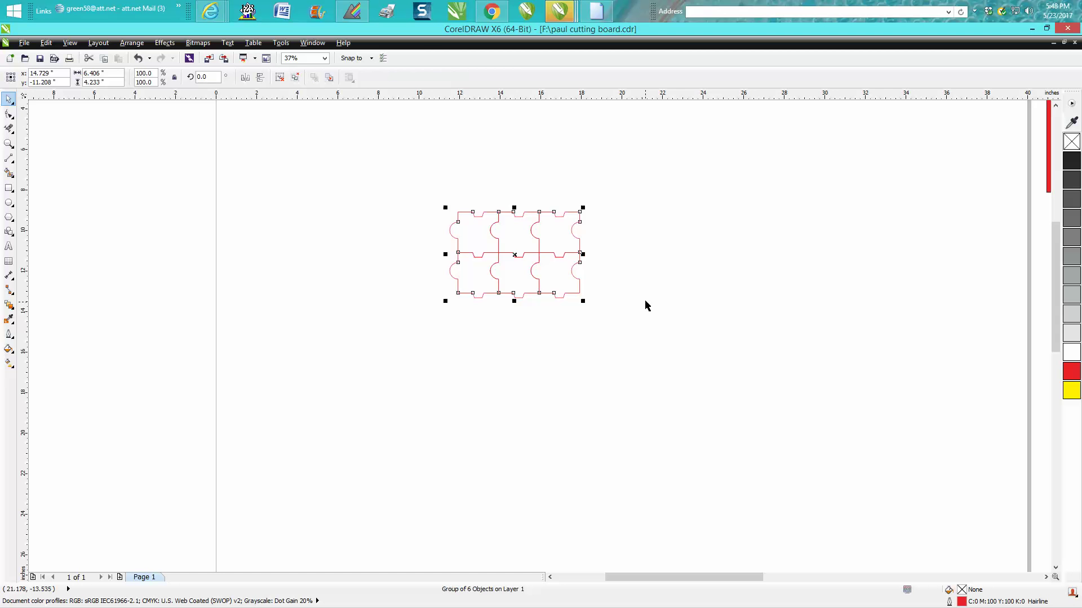
pyautogui.press('p')
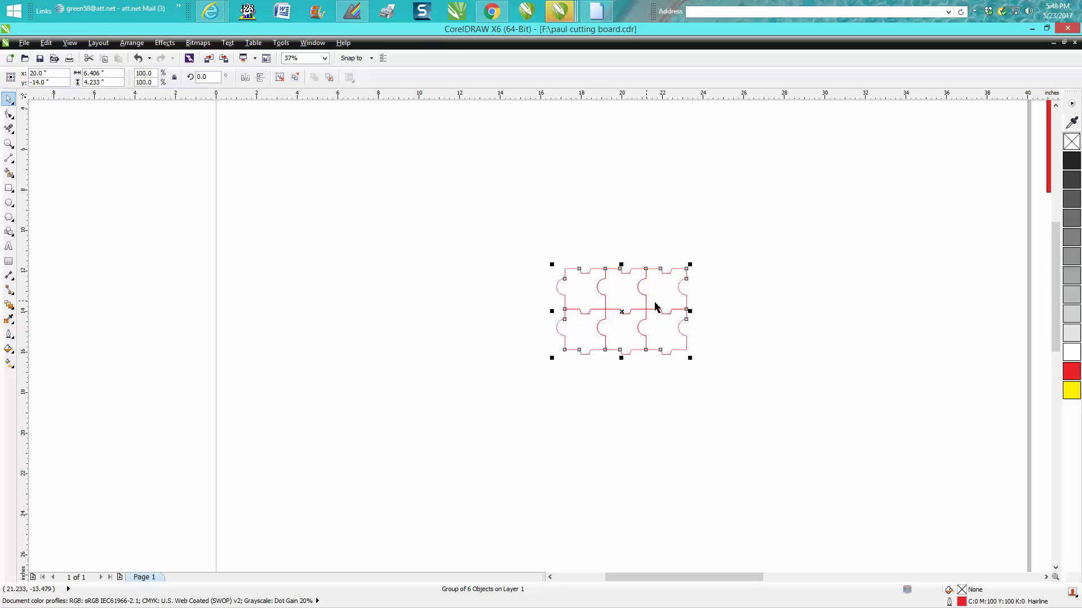
# Step: Draw a rectangle border around the puzzle grid and zoom in on it
pyautogui.click(11, 186)
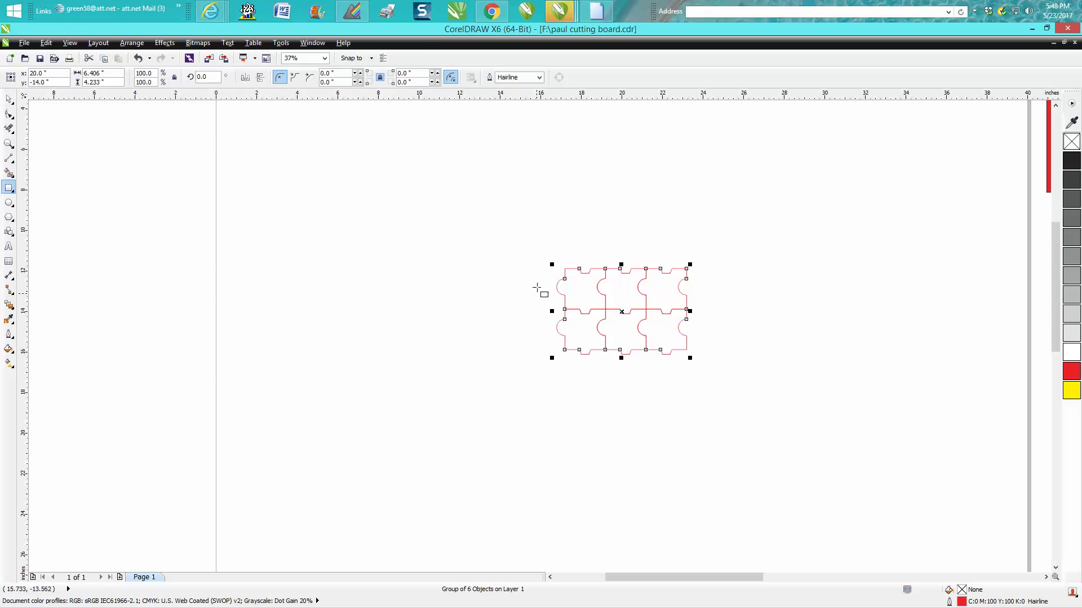
pyautogui.moveTo(541, 257); pyautogui.dragTo(706, 365)
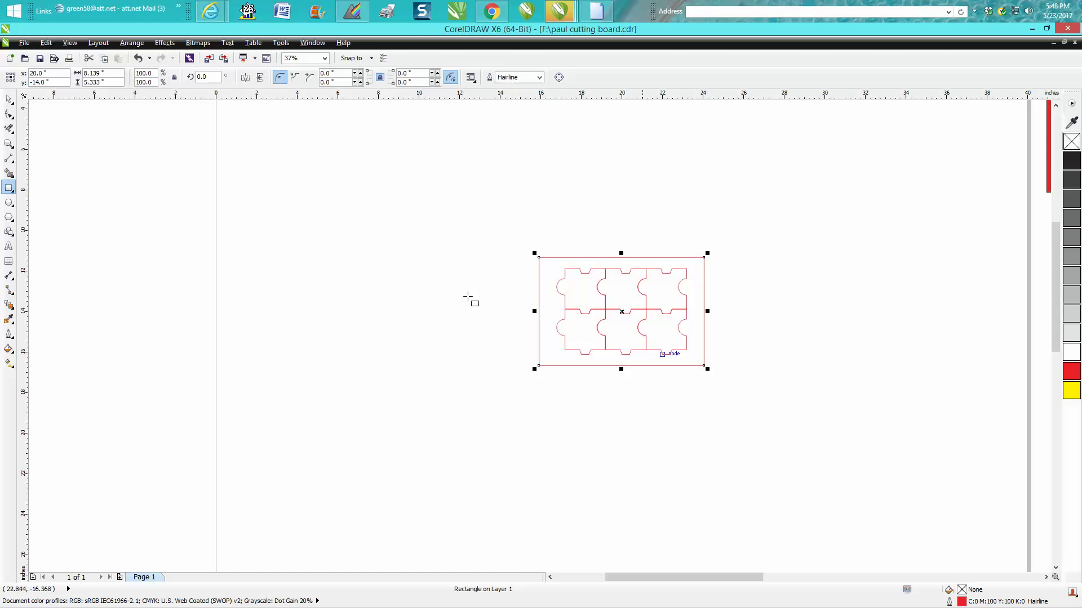
pyautogui.click(9, 143)
pyautogui.moveTo(519, 245); pyautogui.dragTo(778, 397)
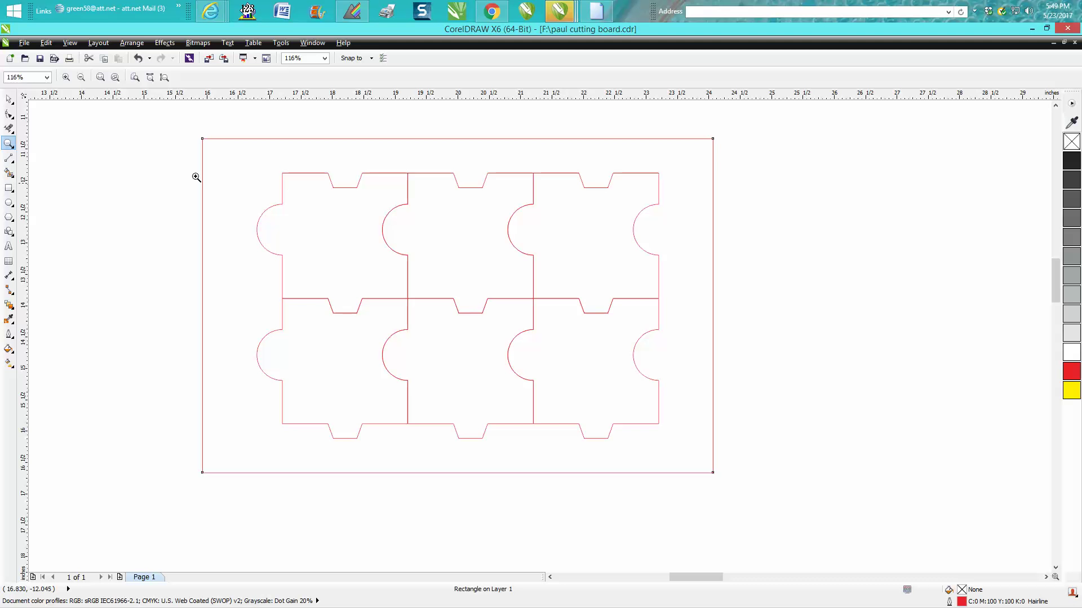
# Step: Draw both corner-to-corner diagonals across the puzzle grid, deleting a mis-scaled line
pyautogui.click(9, 158)
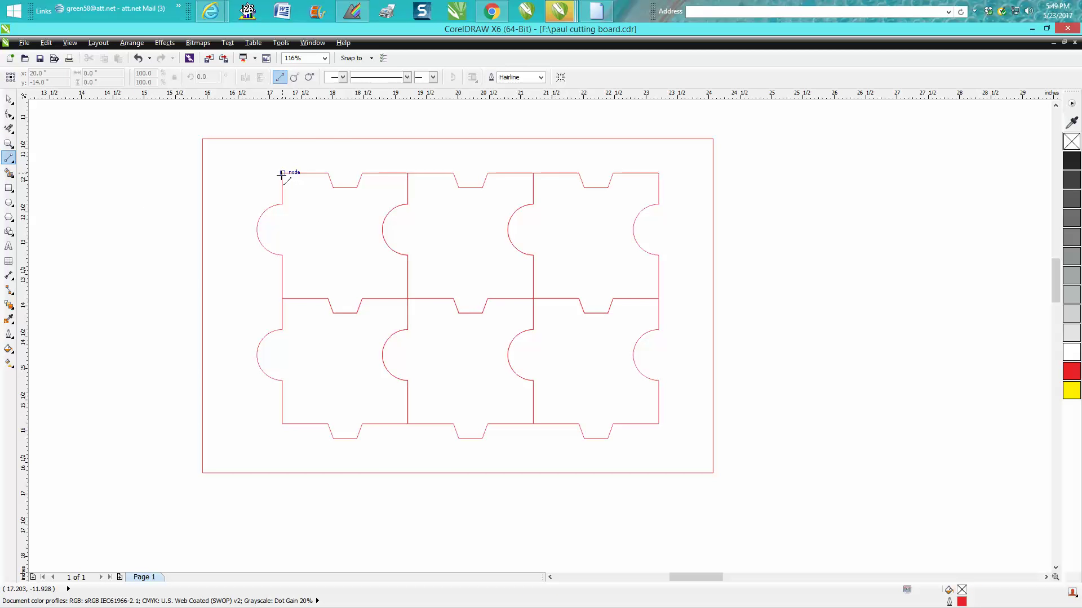
pyautogui.moveTo(311, 210); pyautogui.dragTo(658, 424)
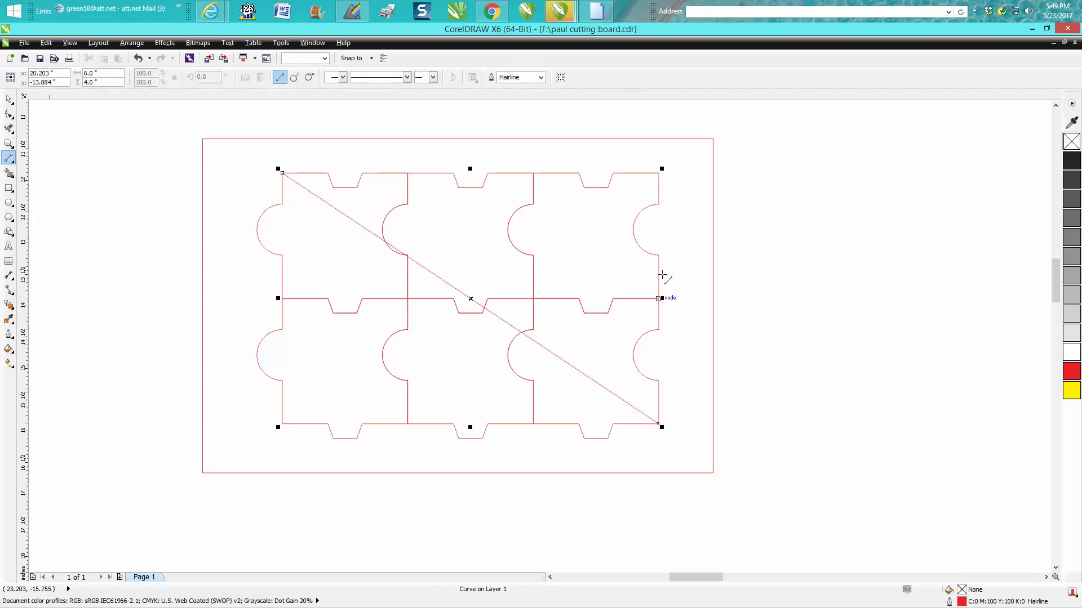
pyautogui.moveTo(663, 169); pyautogui.dragTo(318, 374)
pyautogui.press('Delete')
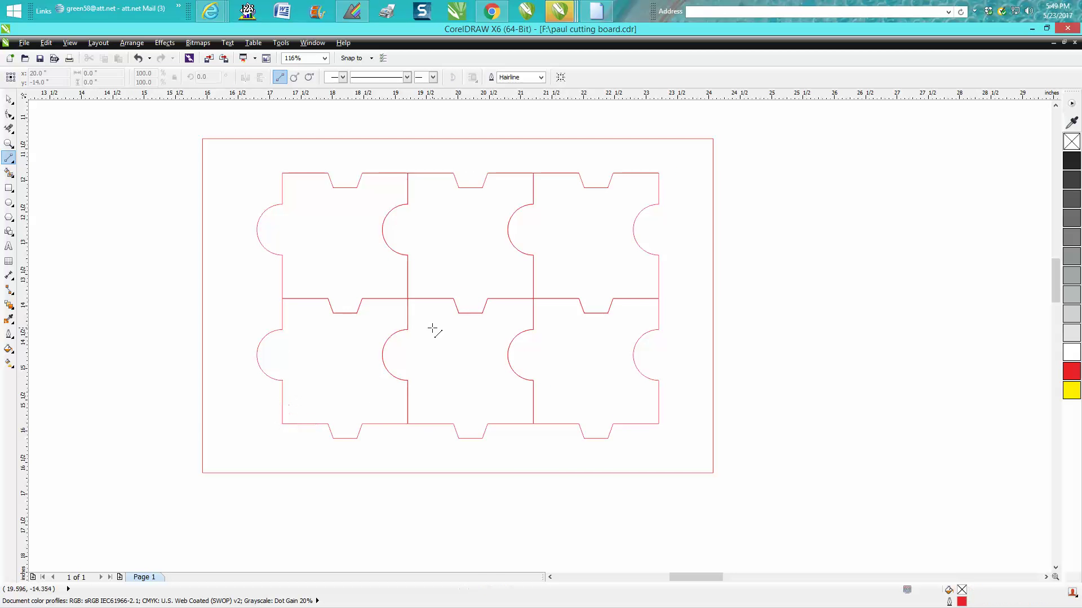
pyautogui.moveTo(282, 173); pyautogui.dragTo(658, 423)
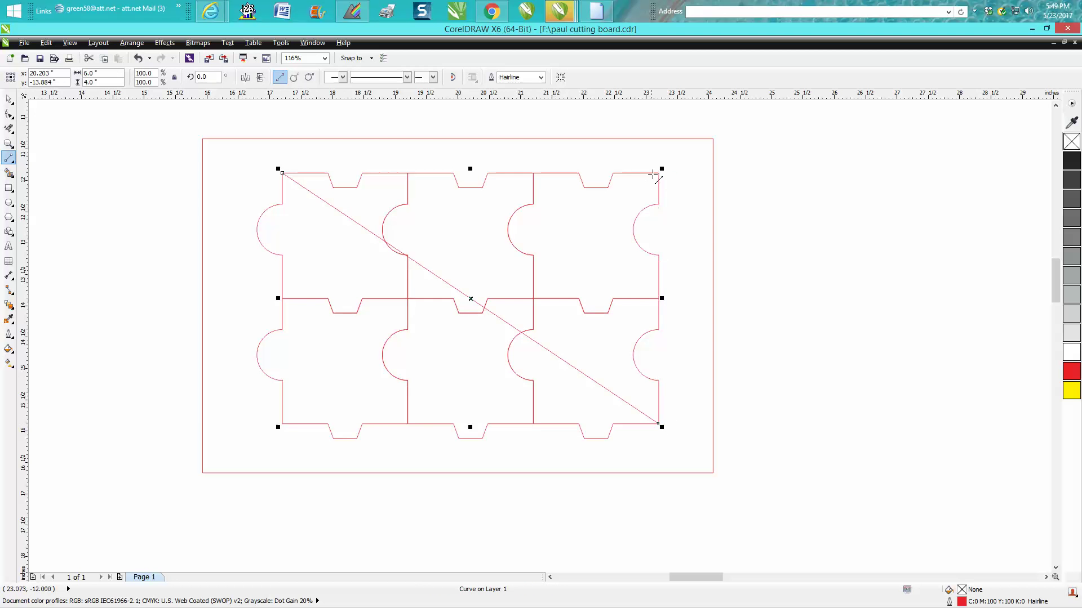
pyautogui.moveTo(658, 173); pyautogui.dragTo(282, 424)
# Step: Draw both diagonals of the rectangle, then select the grid with its diagonals
pyautogui.moveTo(203, 138); pyautogui.dragTo(712, 472)
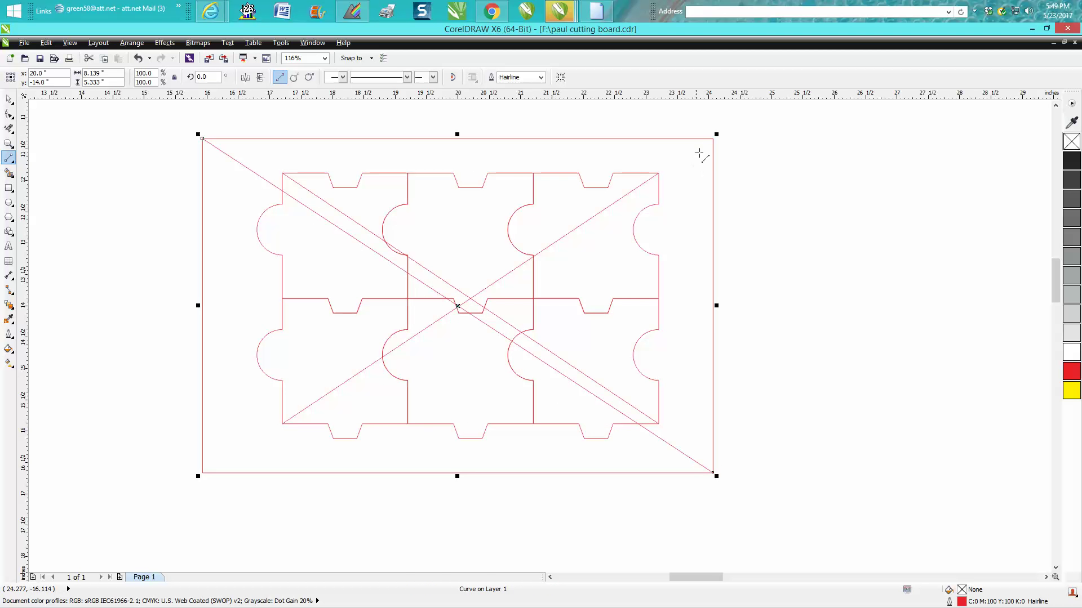
pyautogui.moveTo(713, 139); pyautogui.dragTo(202, 472)
pyautogui.click(9, 99)
pyautogui.click(137, 159)
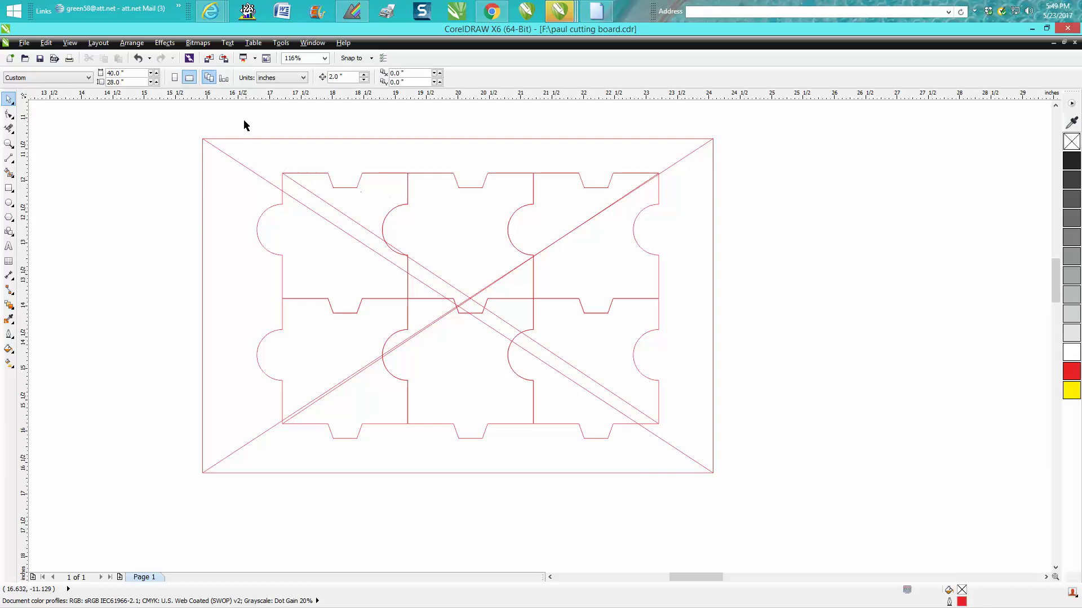
pyautogui.moveTo(243, 124); pyautogui.dragTo(689, 455)
# Step: Group the grid with its diagonals, align them to the rectangle's, and delete the rectangle's diagonals
pyautogui.hotkey('ctrl', 'g')
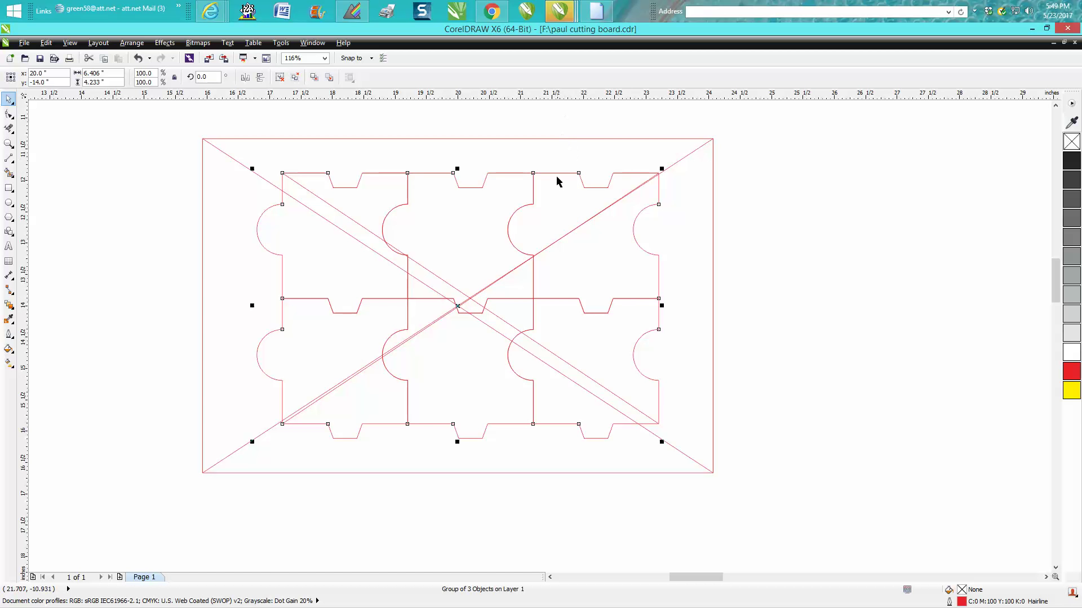
pyautogui.moveTo(459, 309)
pyautogui.mouseDown()
pyautogui.moveTo(470, 307)
pyautogui.moveTo(451, 329)
pyautogui.moveTo(454, 353)
pyautogui.moveTo(458, 308)
pyautogui.mouseUp()
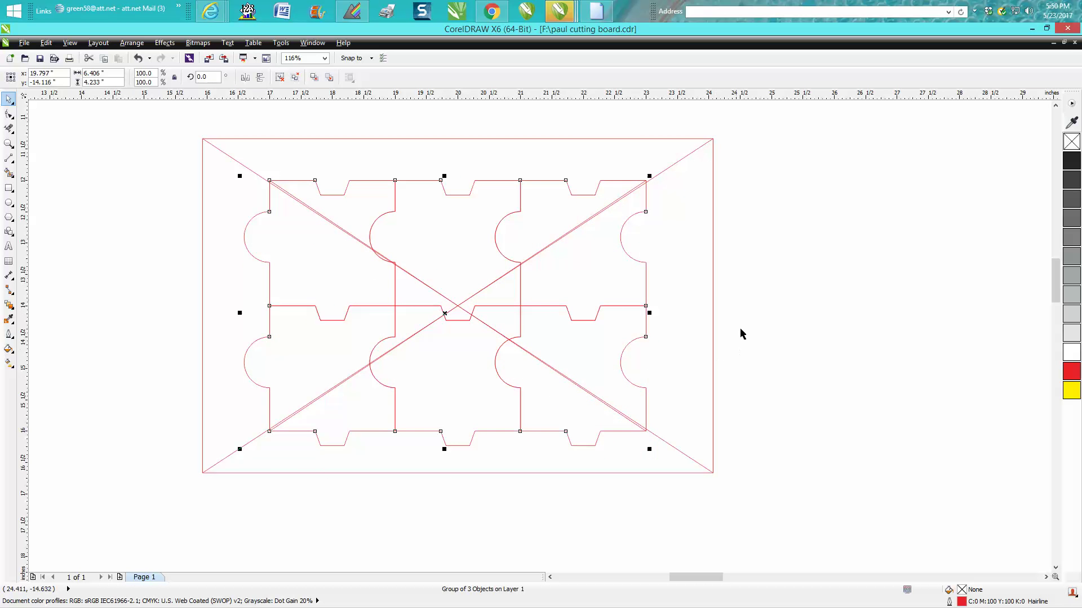
pyautogui.click(669, 167)
pyautogui.press('Delete')
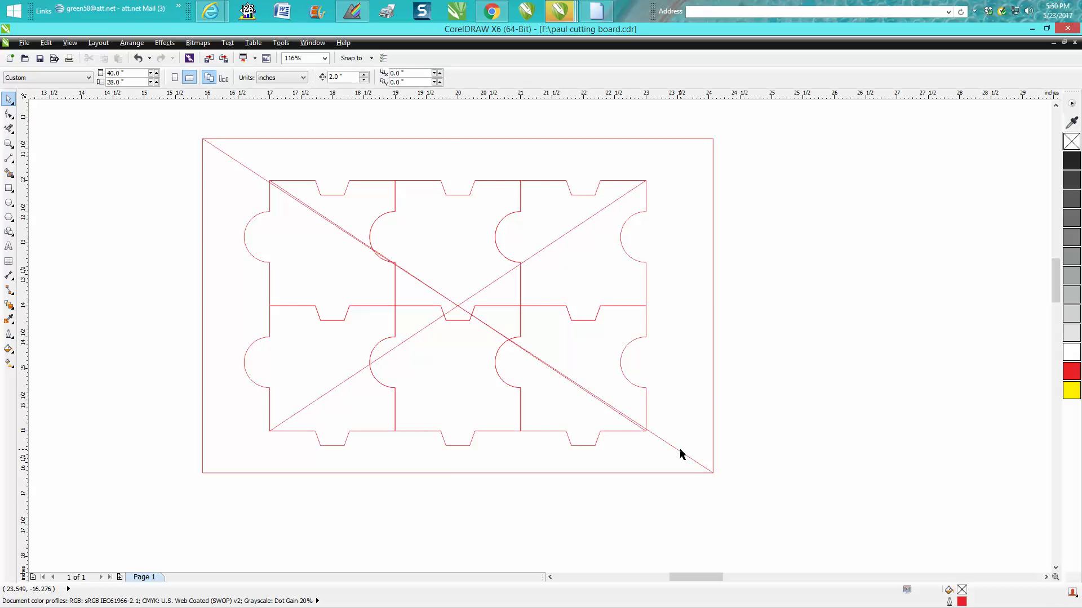
pyautogui.click(680, 457)
pyautogui.press('Delete')
# Step: Restore the accidentally deleted puzzle group and ungroup it
pyautogui.click(640, 431)
pyautogui.press('Delete')
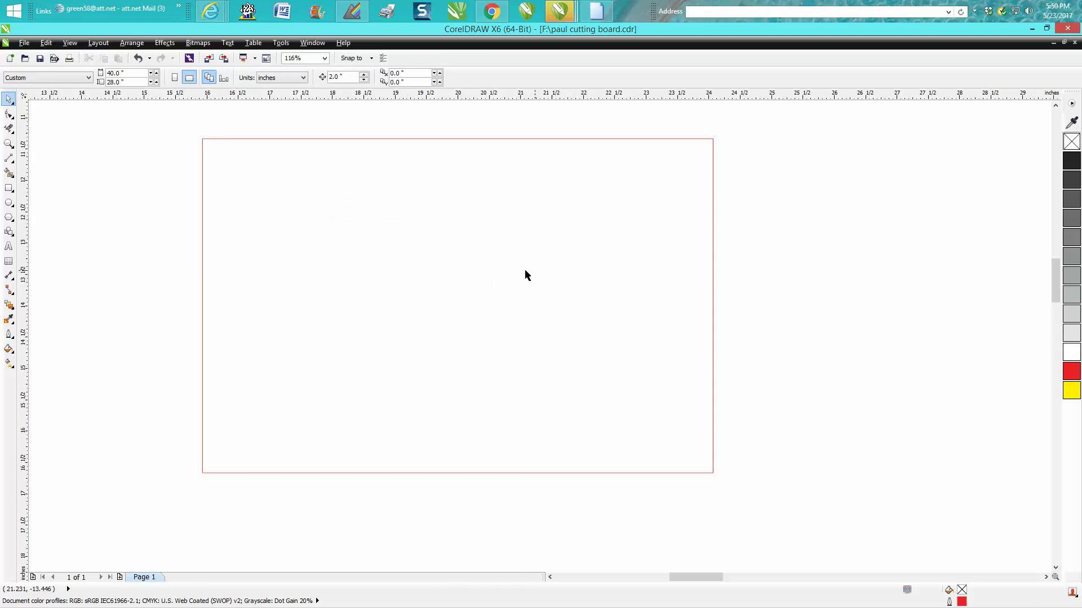
pyautogui.click(138, 58)
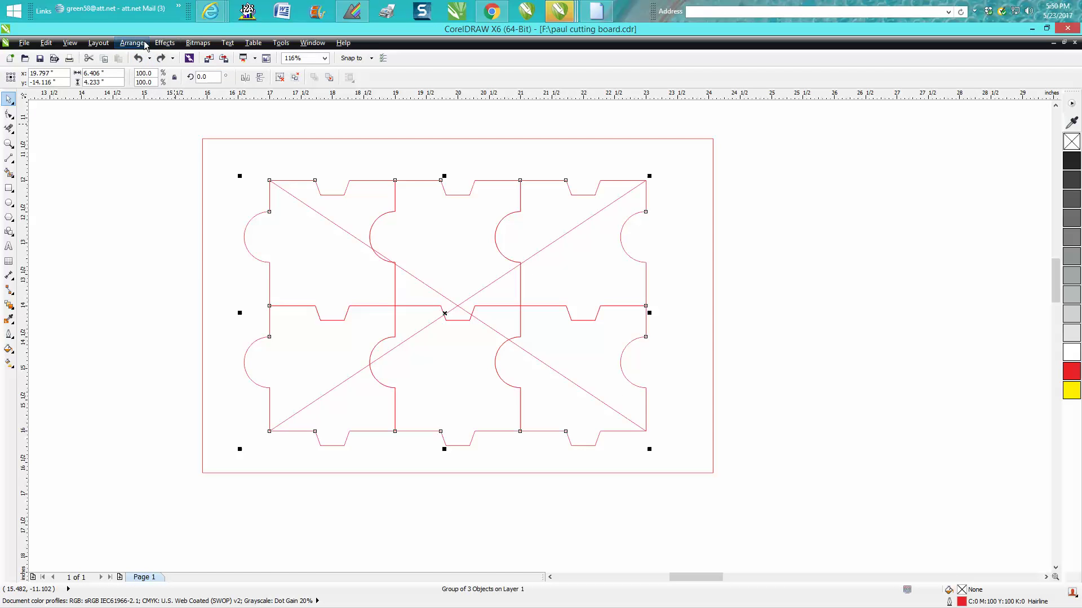
pyautogui.click(135, 43)
pyautogui.click(147, 126)
# Step: Delete the grid's two diagonal lines and select all the puzzle pieces
pyautogui.click(264, 202)
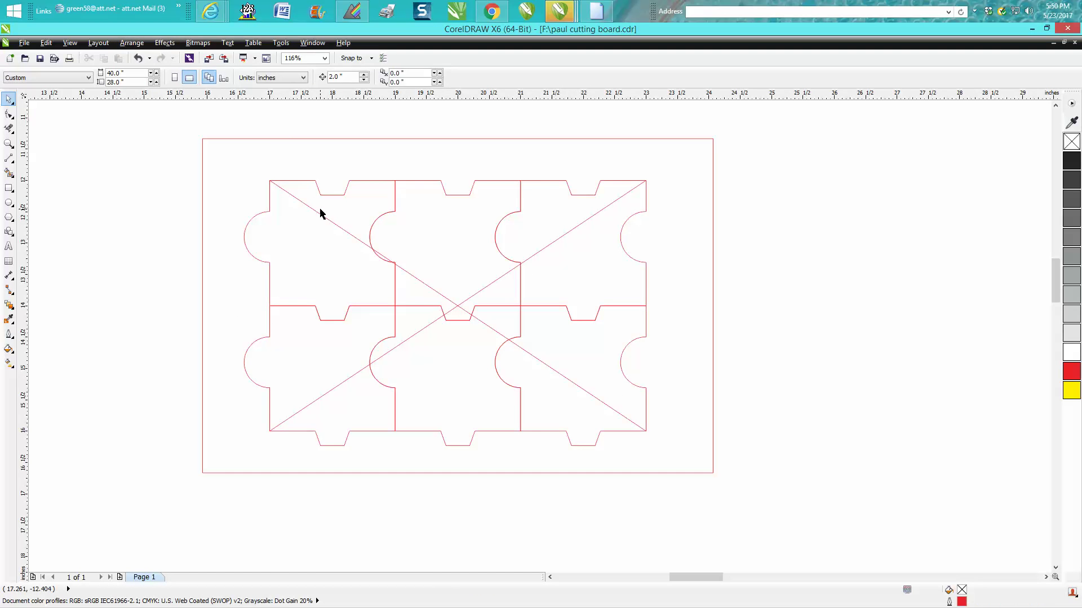
pyautogui.click(321, 218)
pyautogui.press('Delete')
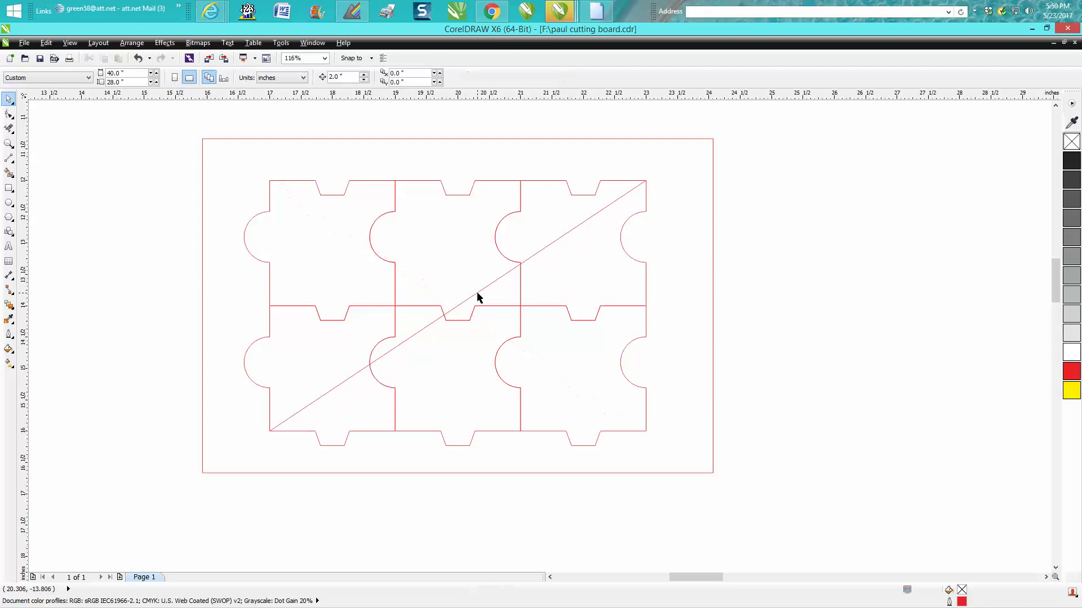
pyautogui.click(478, 291)
pyautogui.press('Delete')
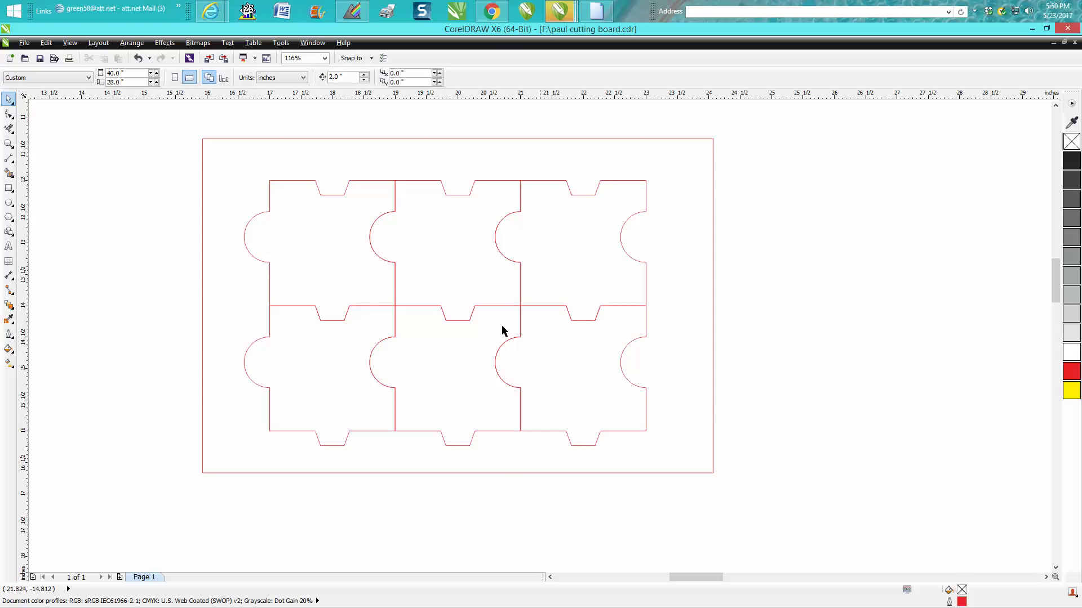
pyautogui.click(271, 181)
pyautogui.moveTo(230, 126); pyautogui.dragTo(670, 483)
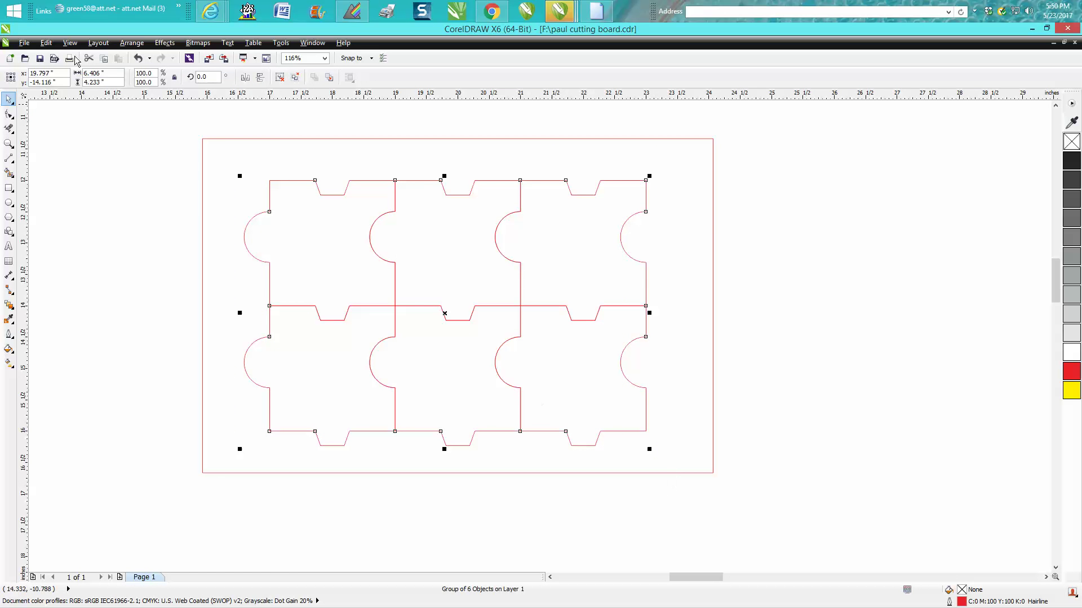
# Step: Ungroup into six pieces, create one boundary around them, and nudge it below the board
pyautogui.click(126, 44)
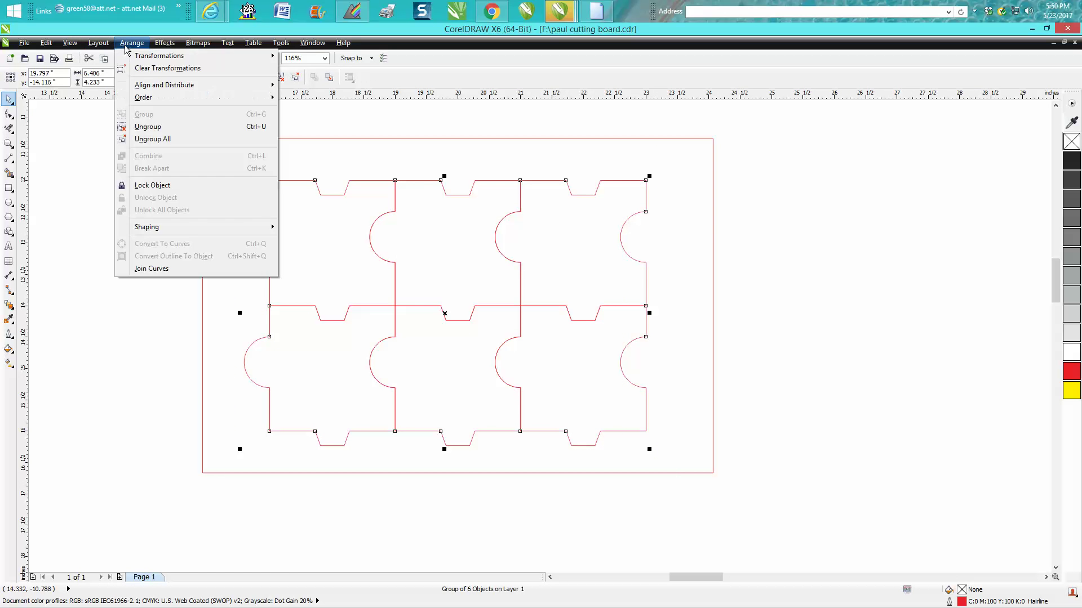
pyautogui.click(157, 128)
pyautogui.moveTo(239, 355); pyautogui.dragTo(678, 494)
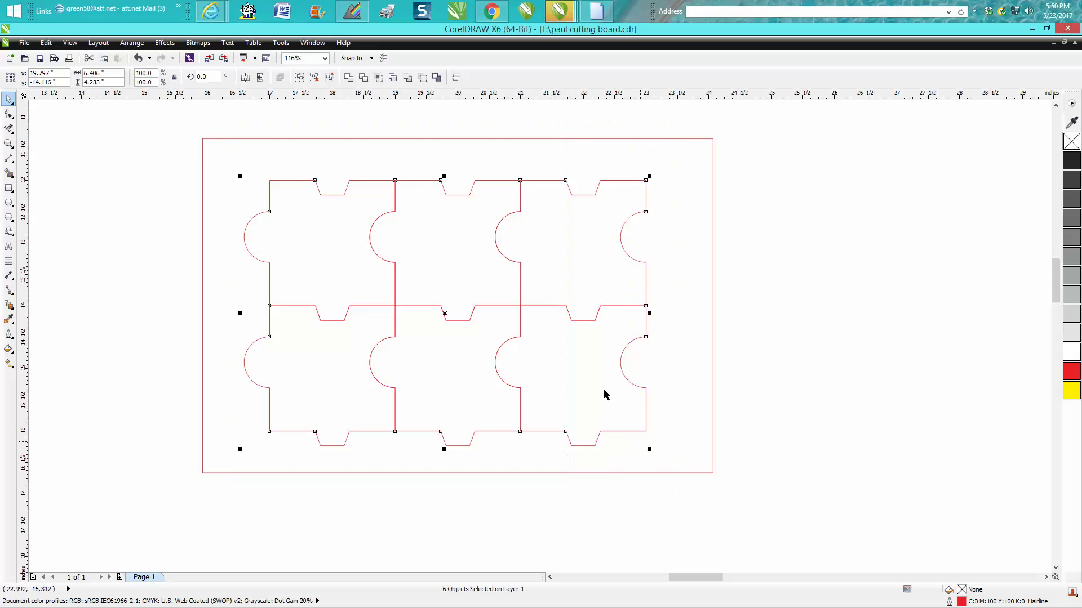
pyautogui.click(438, 78)
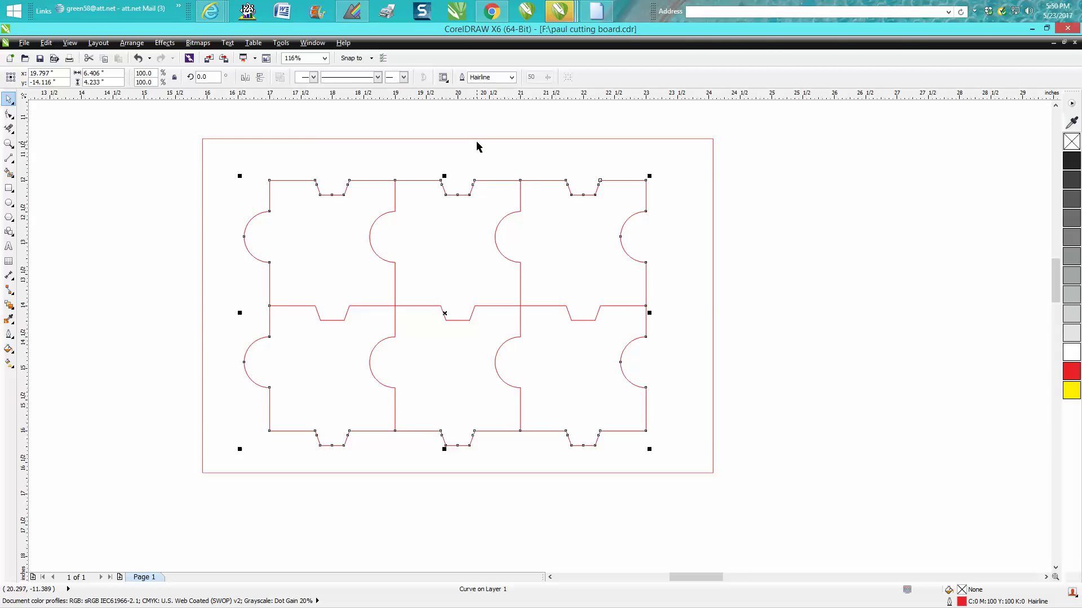
pyautogui.scroll(-2, 450, 156)
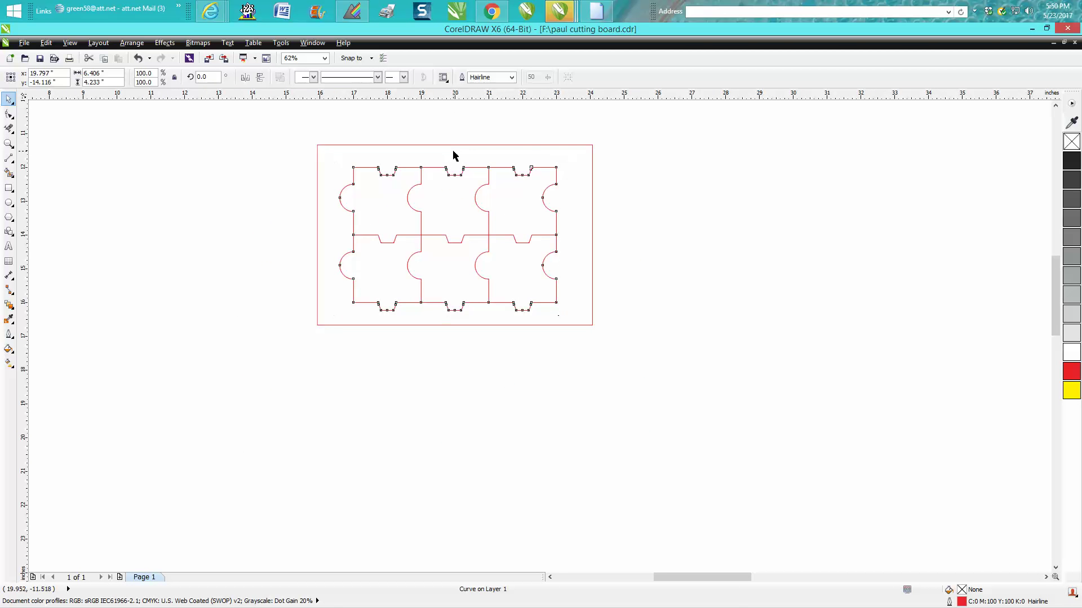
pyautogui.press('Down')
pyautogui.press('Down')
pyautogui.press('Down')
pyautogui.press('Down')
pyautogui.press('Down')
pyautogui.press('Down')
pyautogui.press('Down')
pyautogui.press('Down')
pyautogui.press('Down')
pyautogui.press('Down')
pyautogui.press('Down')
pyautogui.press('Down')
pyautogui.press('Down')
pyautogui.press('Down')
pyautogui.press('Down')
pyautogui.press('Down')
pyautogui.press('Down')
pyautogui.press('Down')
pyautogui.press('Down')
pyautogui.press('Down')
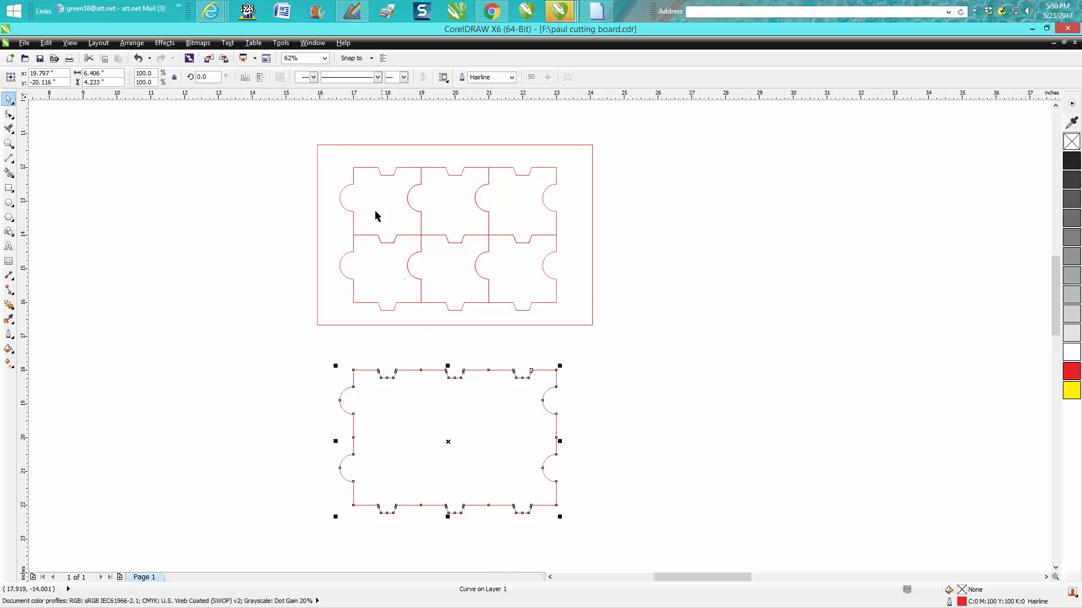
# Step: Move the top-left puzzle piece right of the board and delete the other five
pyautogui.click(363, 168)
pyautogui.moveTo(381, 205); pyautogui.dragTo(709, 187)
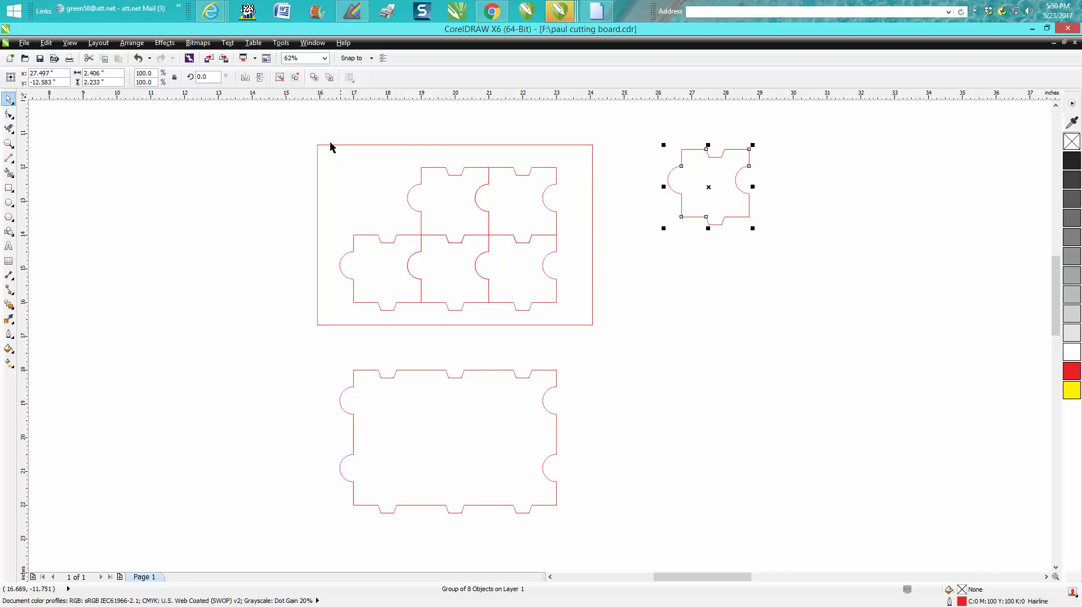
pyautogui.moveTo(330, 145); pyautogui.dragTo(583, 341)
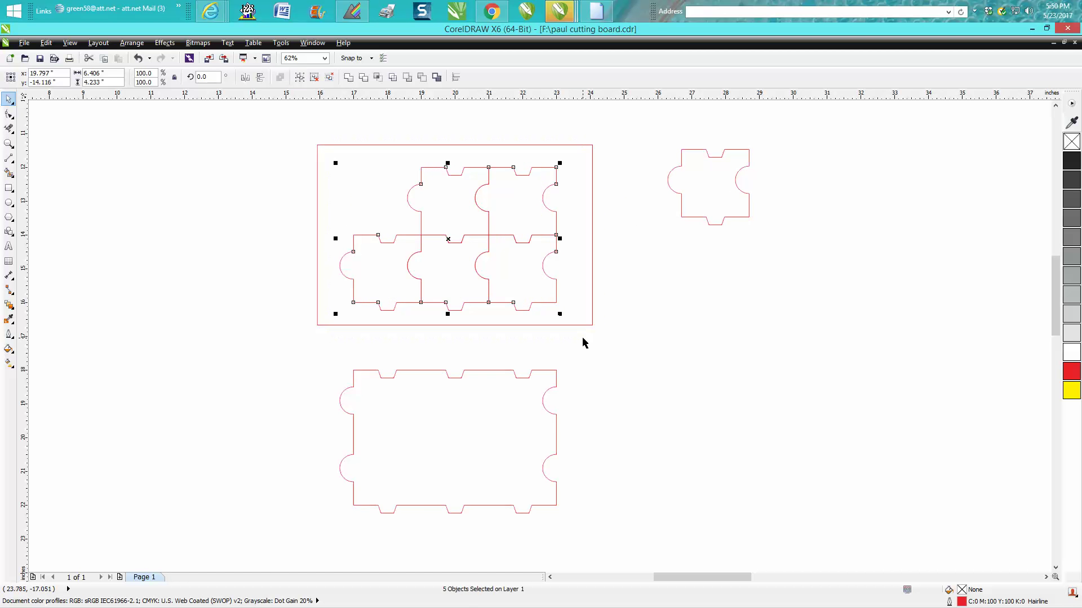
pyautogui.press('Delete')
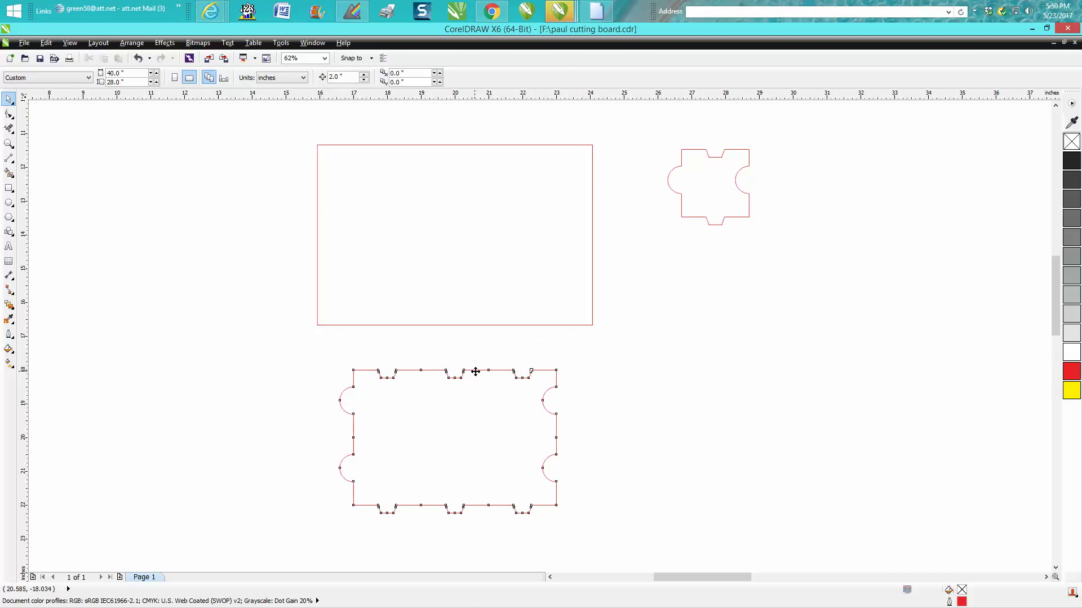
# Step: Nudge the boundary outline back up into the board rectangle
pyautogui.click(475, 371)
pyautogui.press('Up')
pyautogui.press('Up')
pyautogui.press('Up')
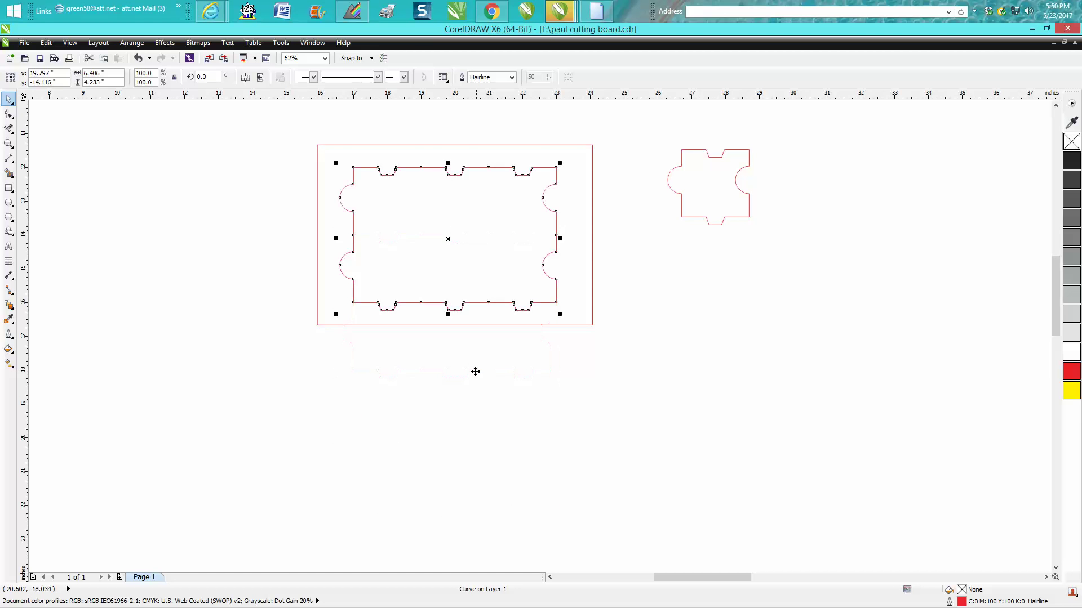
pyautogui.click(515, 359)
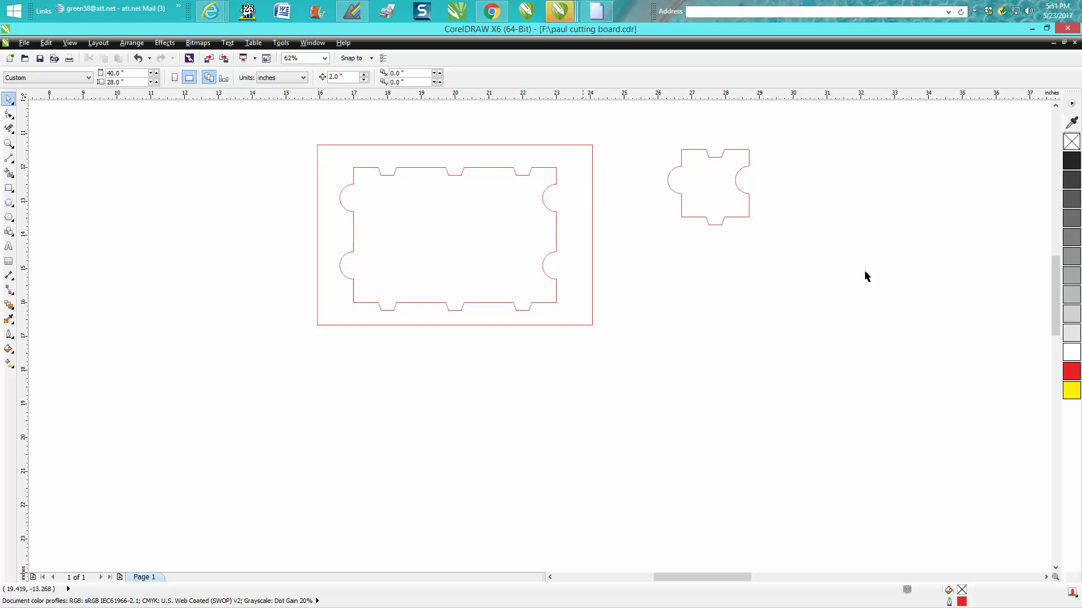
pyautogui.click(9, 172)
# Step: Try a Smart Fill in the board's puzzle-shaped opening, then undo the yellow fill
pyautogui.click(421, 238)
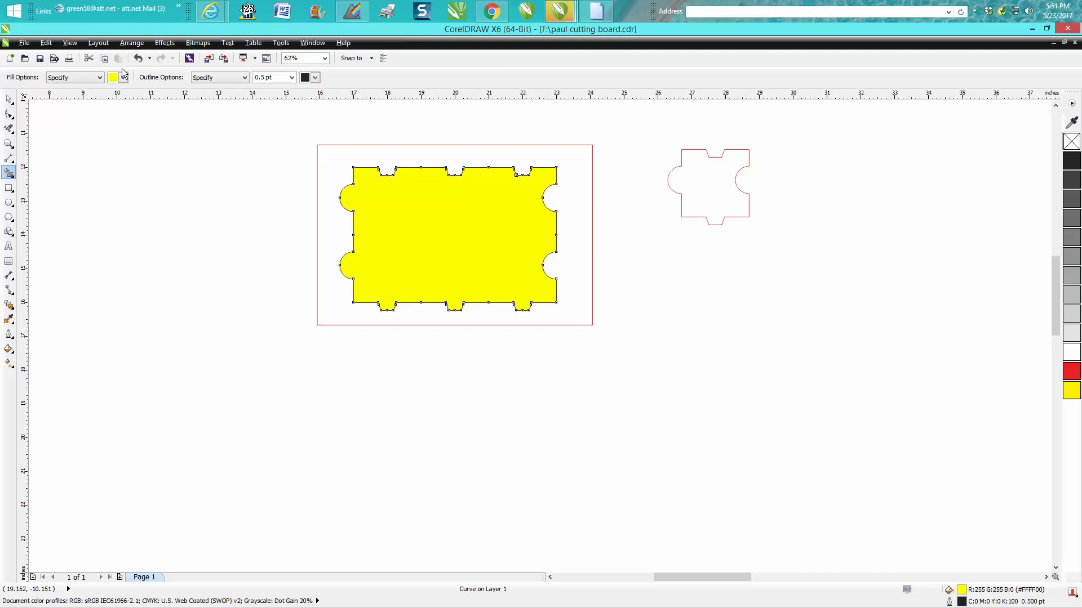
pyautogui.click(137, 59)
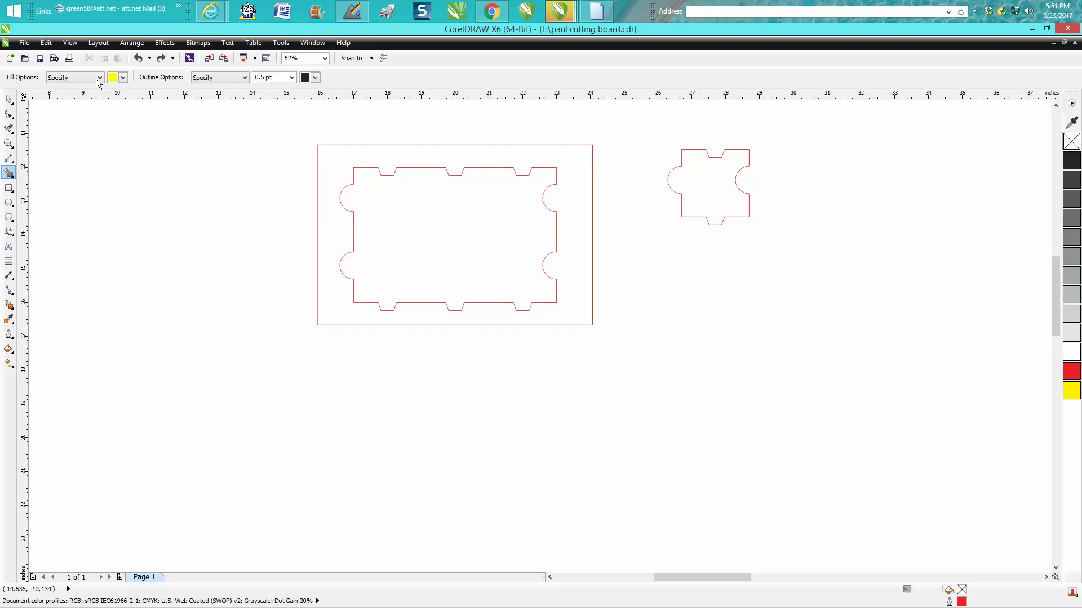
pyautogui.press('space')
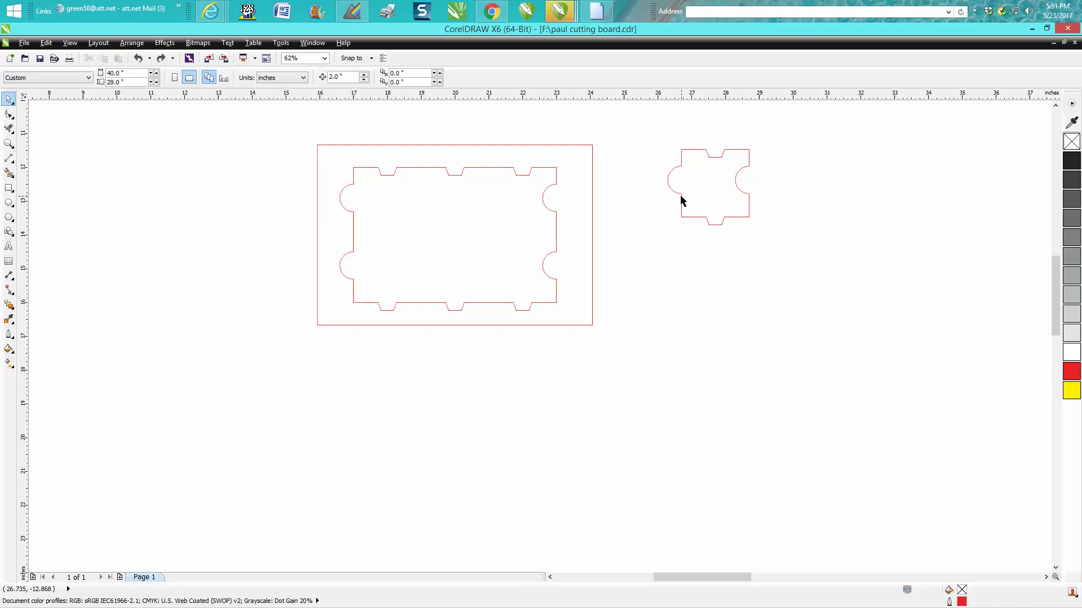
# Step: Move the spare puzzle piece so it sits just right of the board, beside its cut-out
pyautogui.click(682, 201)
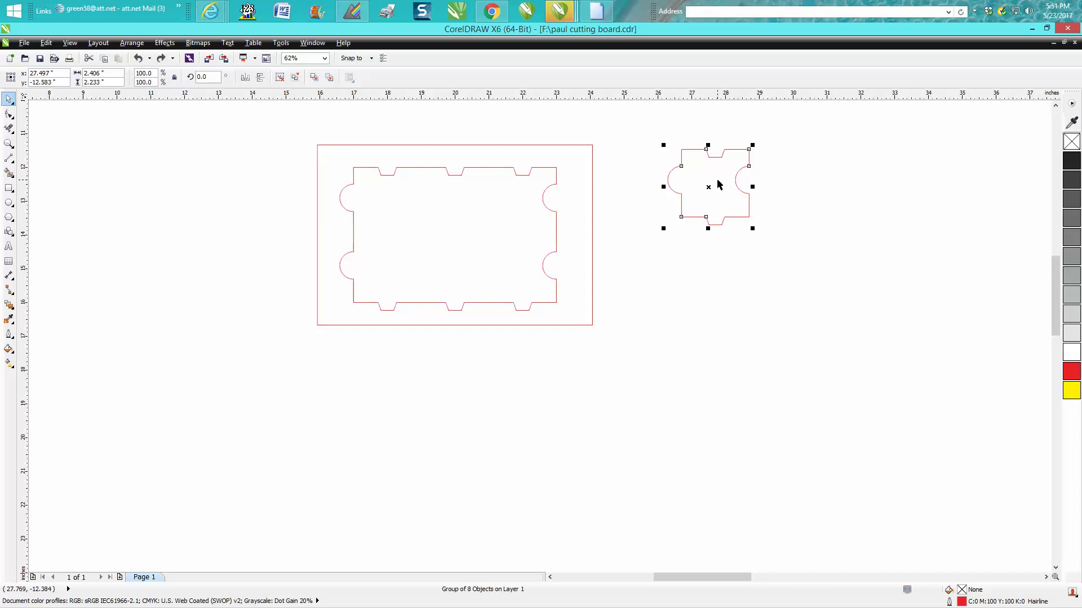
pyautogui.moveTo(679, 146); pyautogui.dragTo(352, 166)
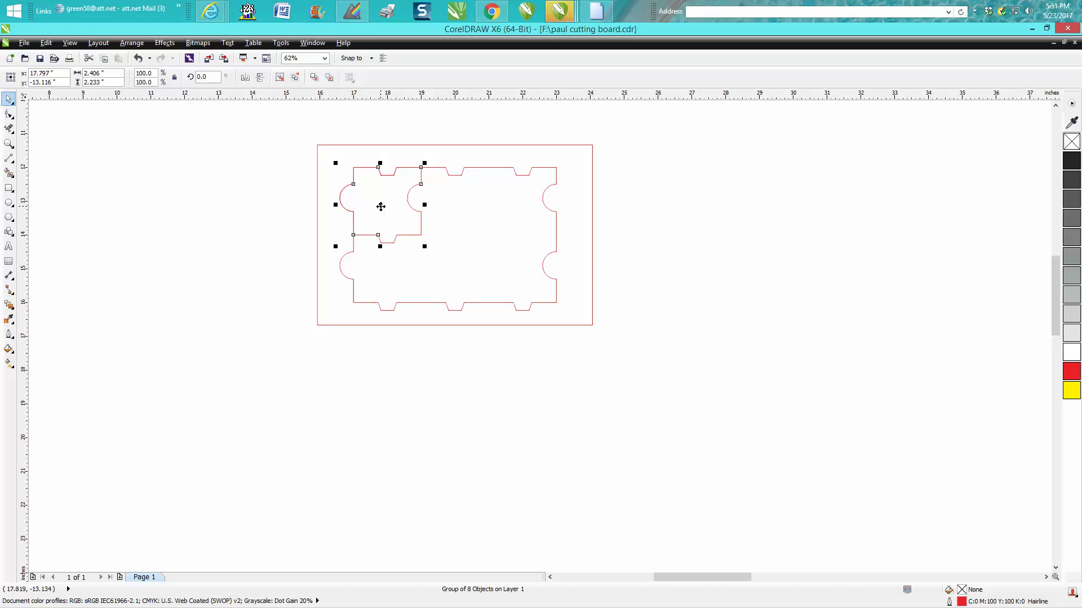
pyautogui.press('Right')
pyautogui.press('Right')
pyautogui.press('Right')
pyautogui.press('Right')
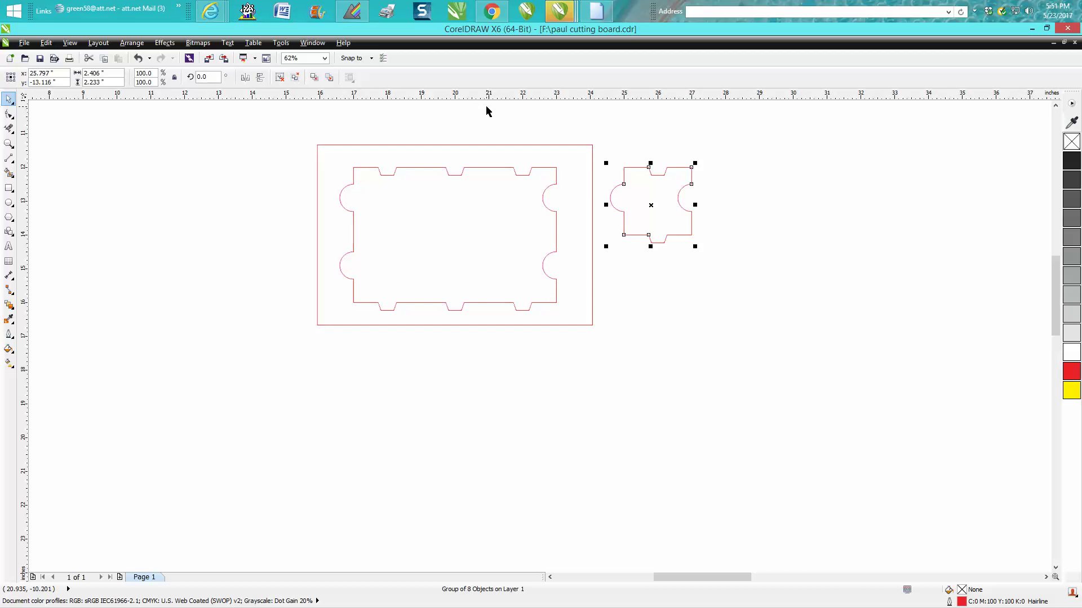
# Step: Set an outside contour of 1 step at 0.003-inch offset with black outline on the spare piece
pyautogui.click(9, 144)
pyautogui.moveTo(610, 156); pyautogui.dragTo(718, 256)
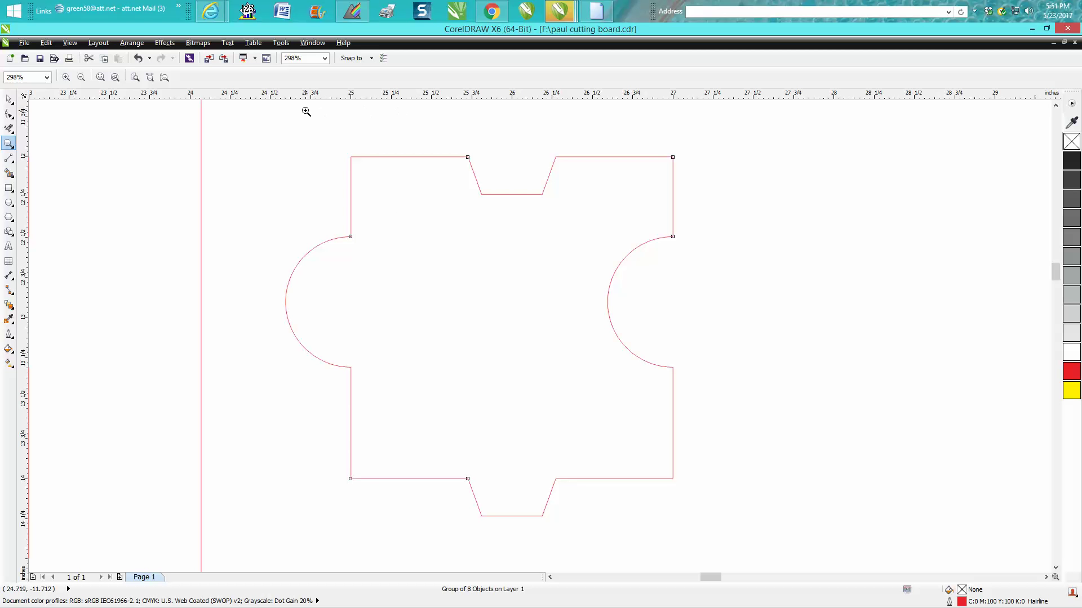
pyautogui.click(9, 100)
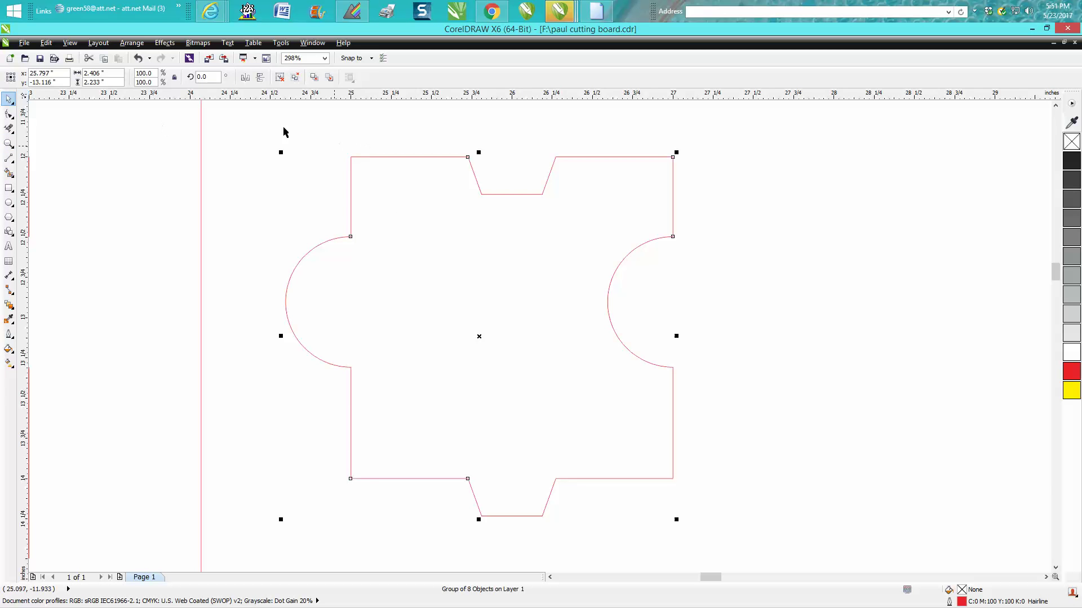
pyautogui.click(138, 45)
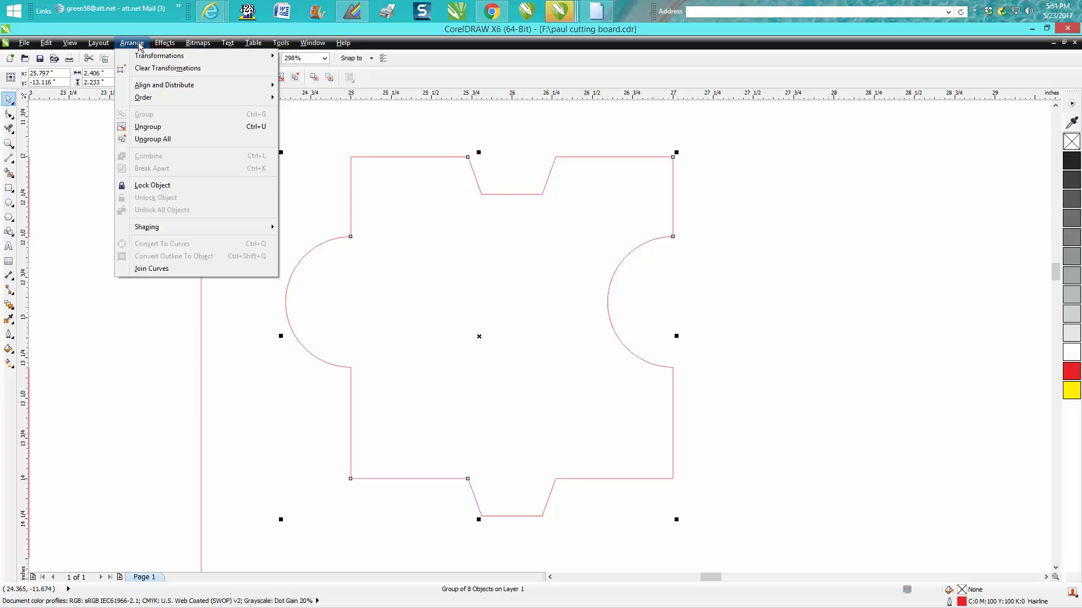
pyautogui.moveTo(162, 45)
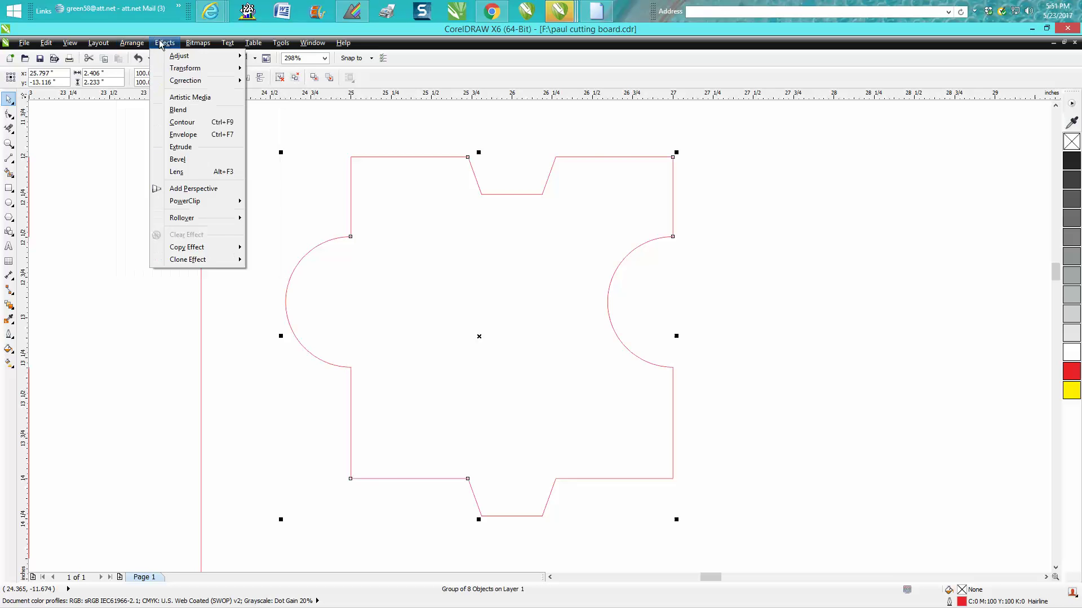
pyautogui.click(191, 123)
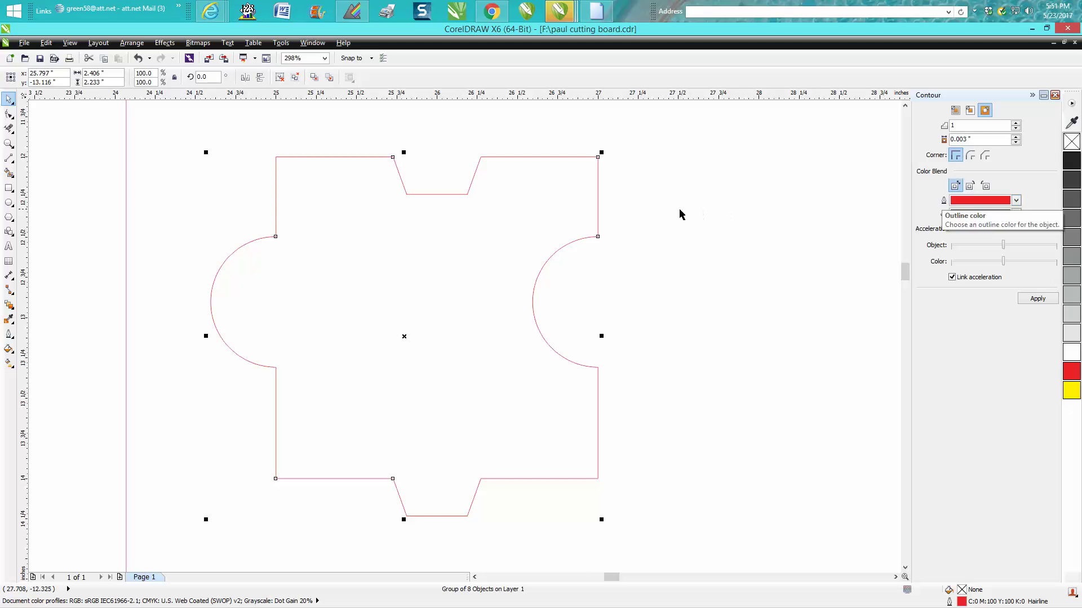
pyautogui.click(1016, 201)
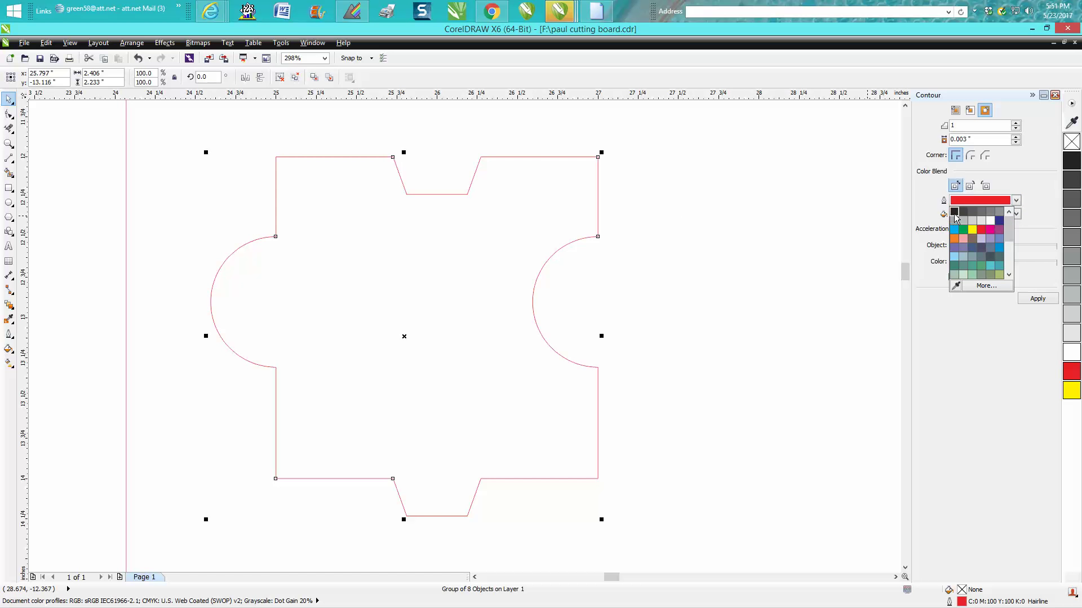
pyautogui.click(954, 212)
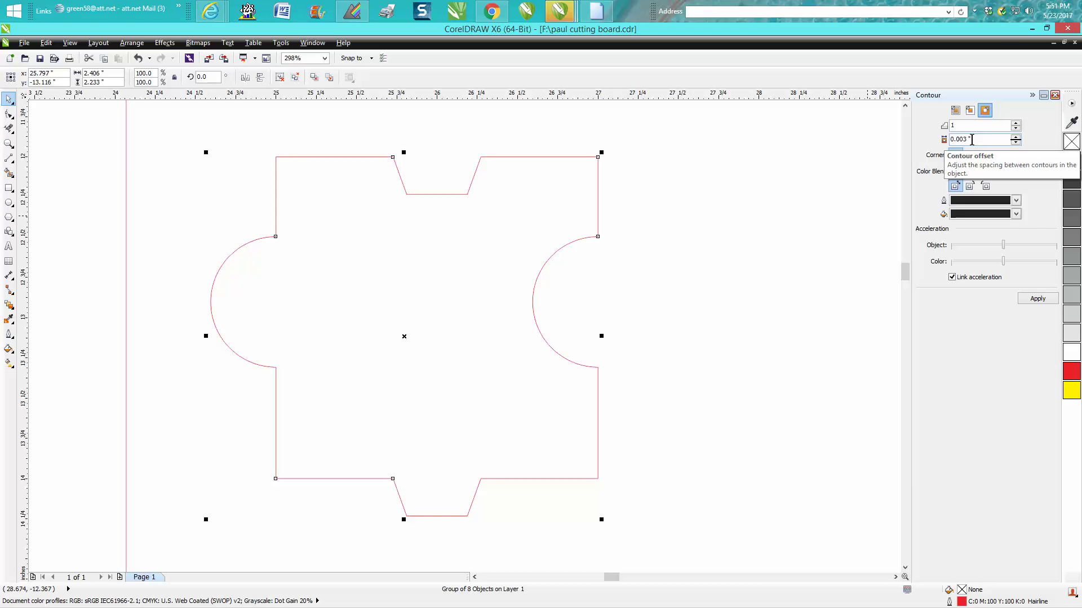
# Step: Apply the black outside contour to the spare puzzle piece
pyautogui.click(1036, 298)
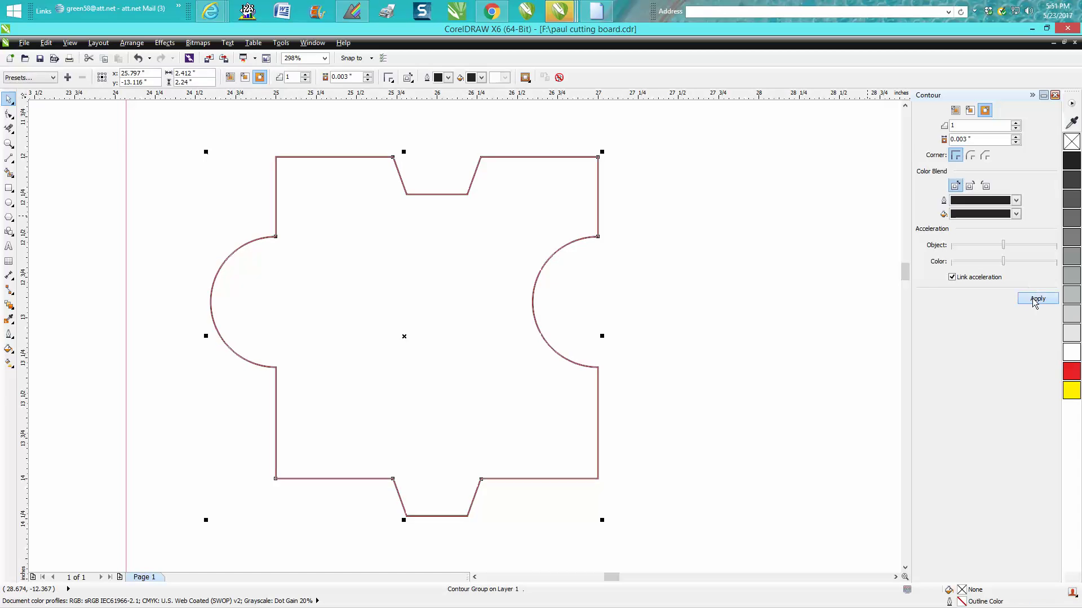
pyautogui.click(9, 144)
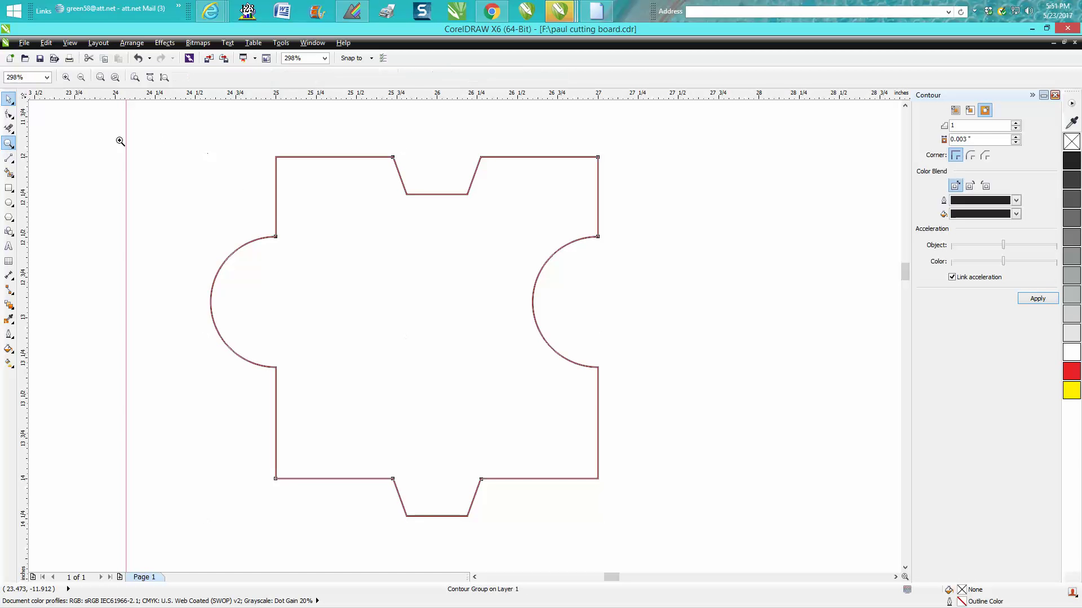
pyautogui.moveTo(268, 151); pyautogui.dragTo(304, 184)
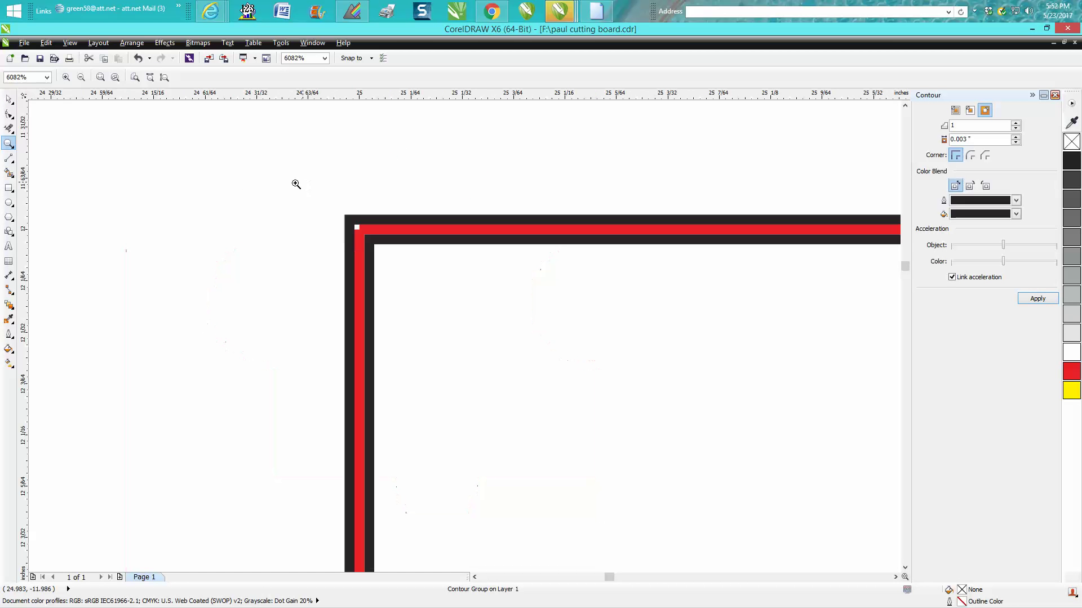
pyautogui.click(9, 100)
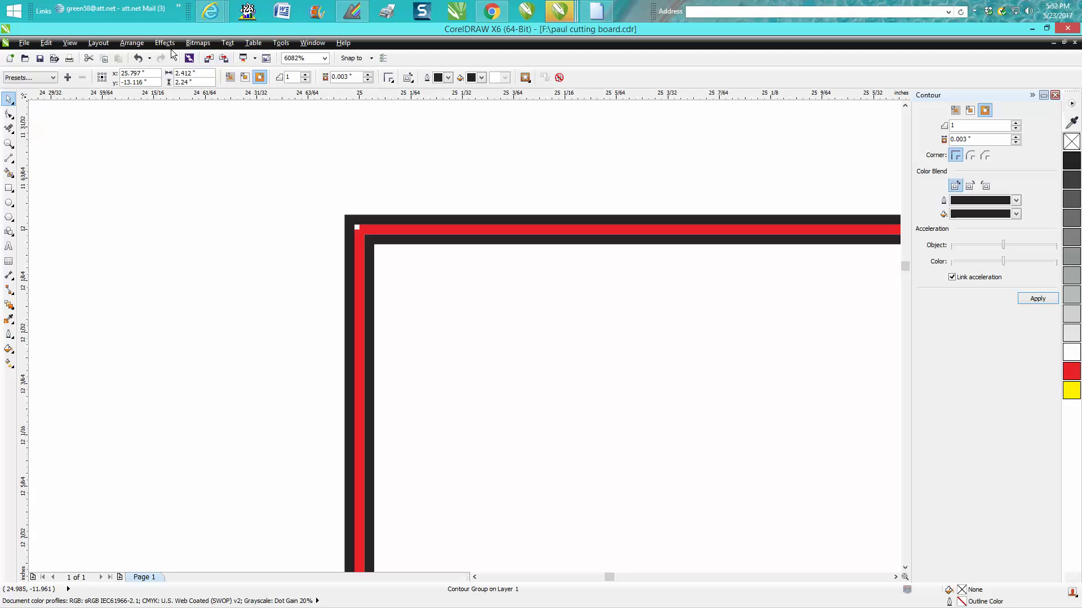
# Step: Break the contour group apart from the original red outline and deselect
pyautogui.click(138, 47)
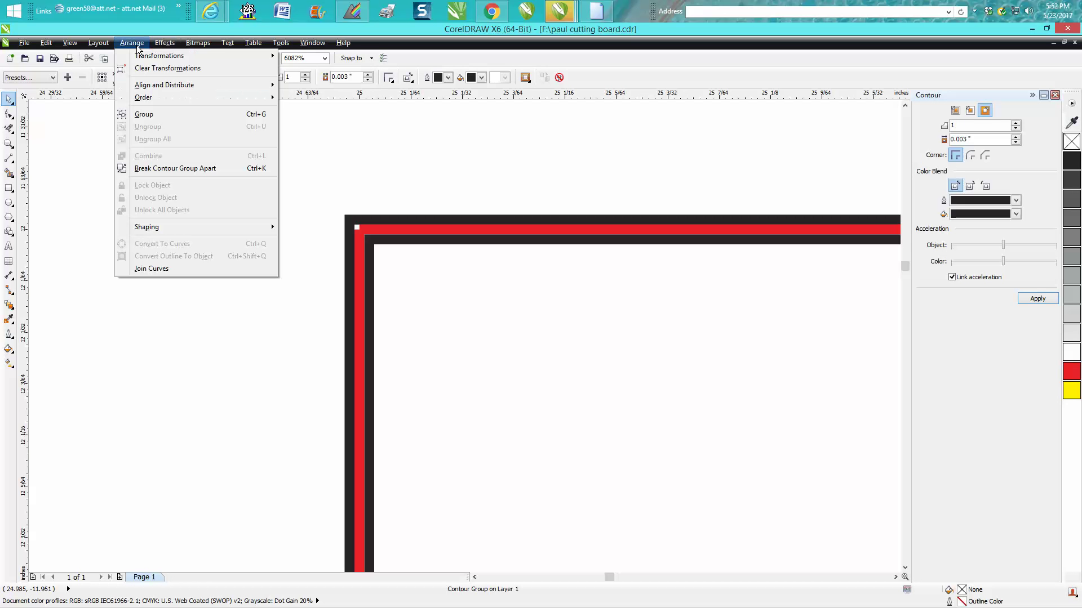
pyautogui.click(186, 164)
pyautogui.click(169, 164)
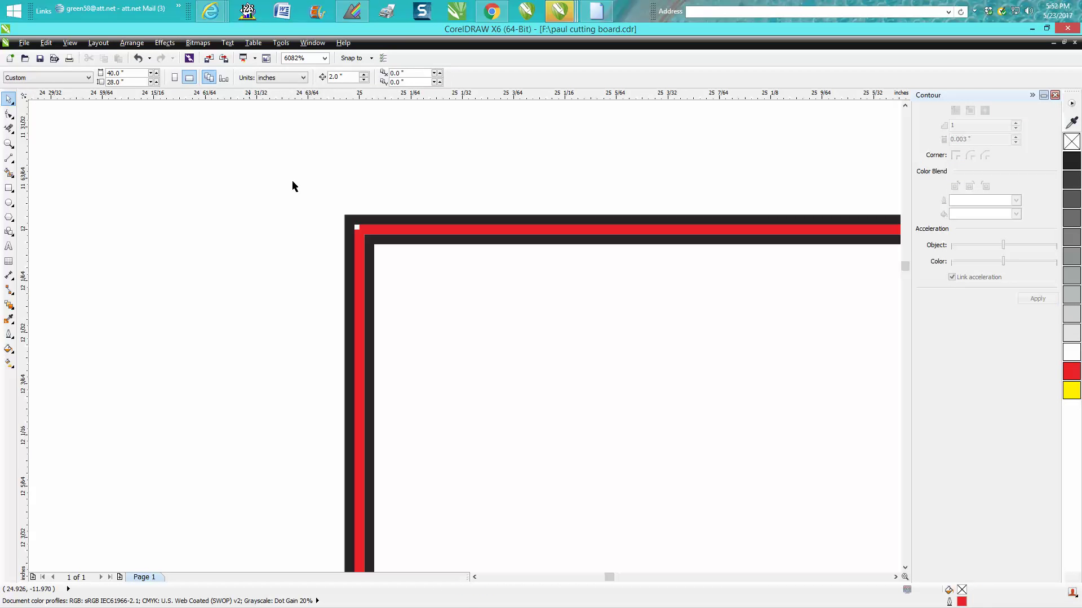
# Step: Delete the red contour group, undoing an accidental deletion of the black outline
pyautogui.click(374, 231)
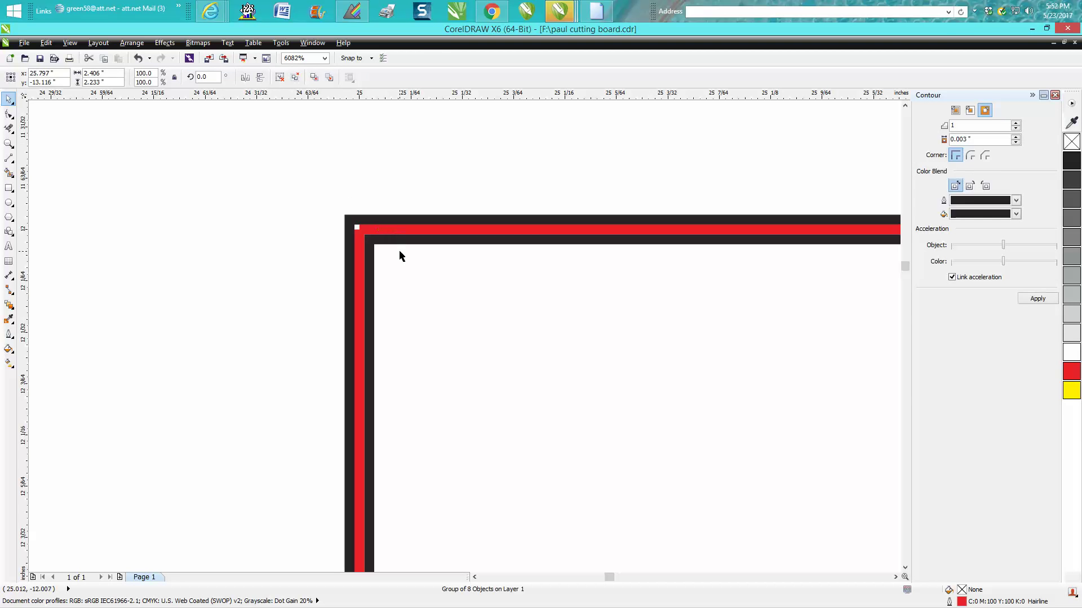
pyautogui.press('Delete')
pyautogui.click(428, 242)
pyautogui.press('Delete')
pyautogui.click(138, 58)
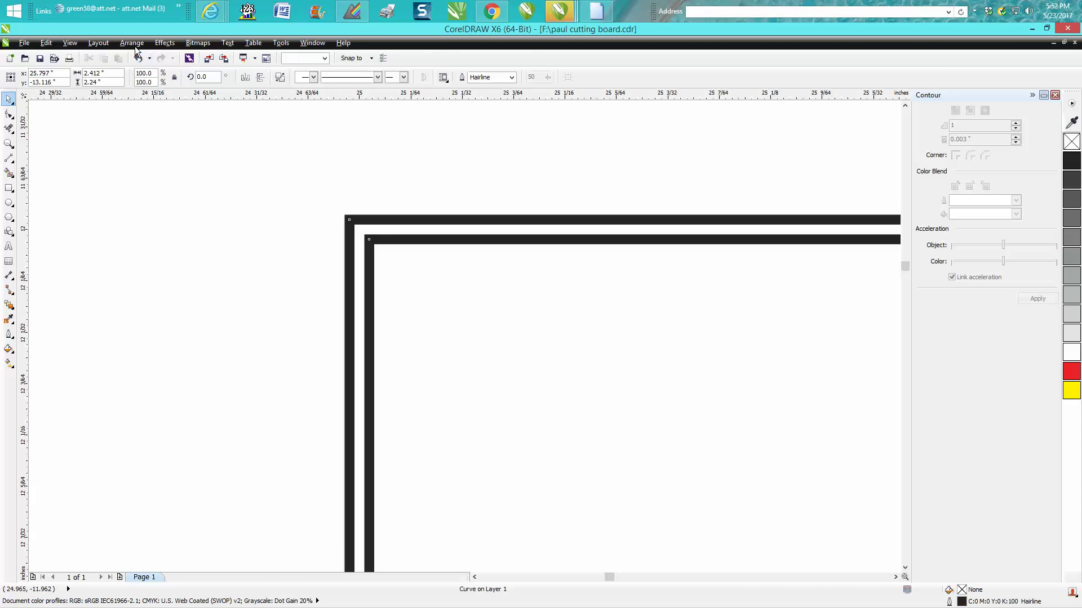
# Step: Delete the extra inner black line, leaving a single black puzzle-piece outline
pyautogui.click(132, 42)
pyautogui.click(169, 169)
pyautogui.click(201, 174)
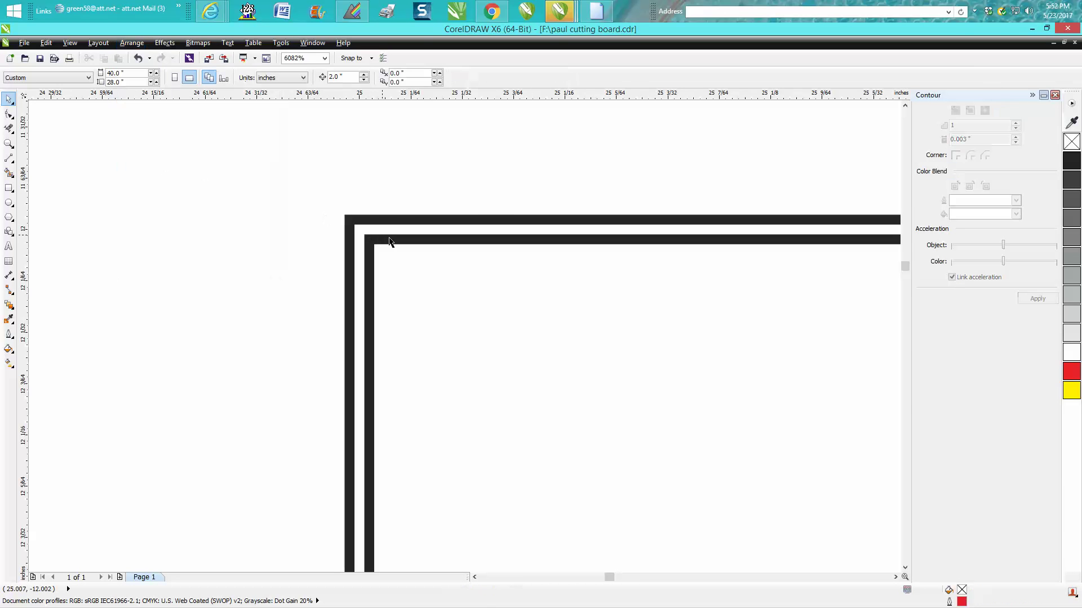
pyautogui.click(411, 241)
pyautogui.press('Delete')
pyautogui.scroll(-10, 414, 236)
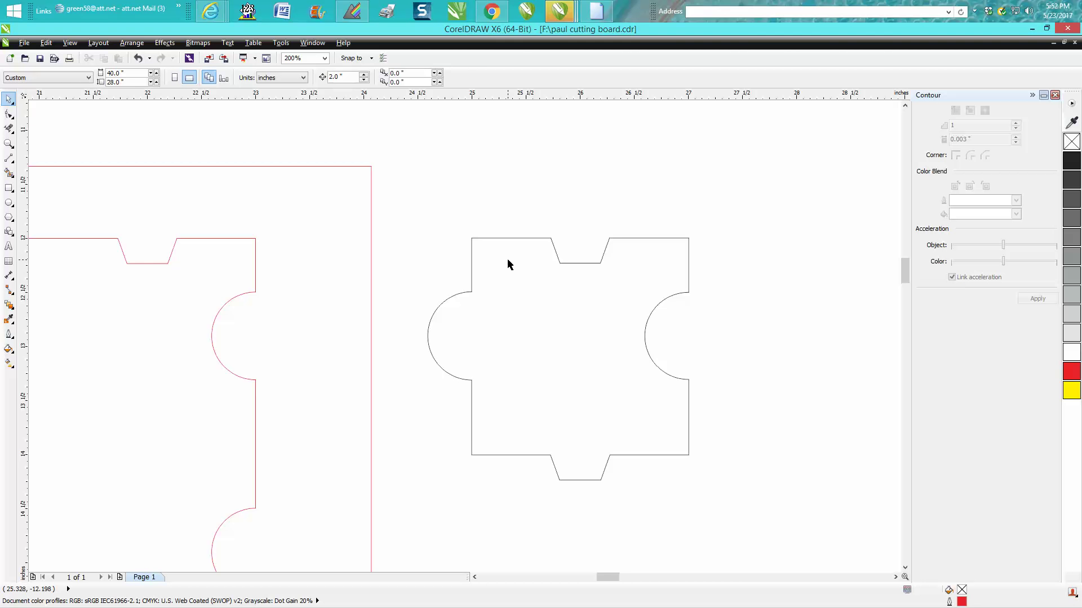
pyautogui.scroll(-2, 592, 290)
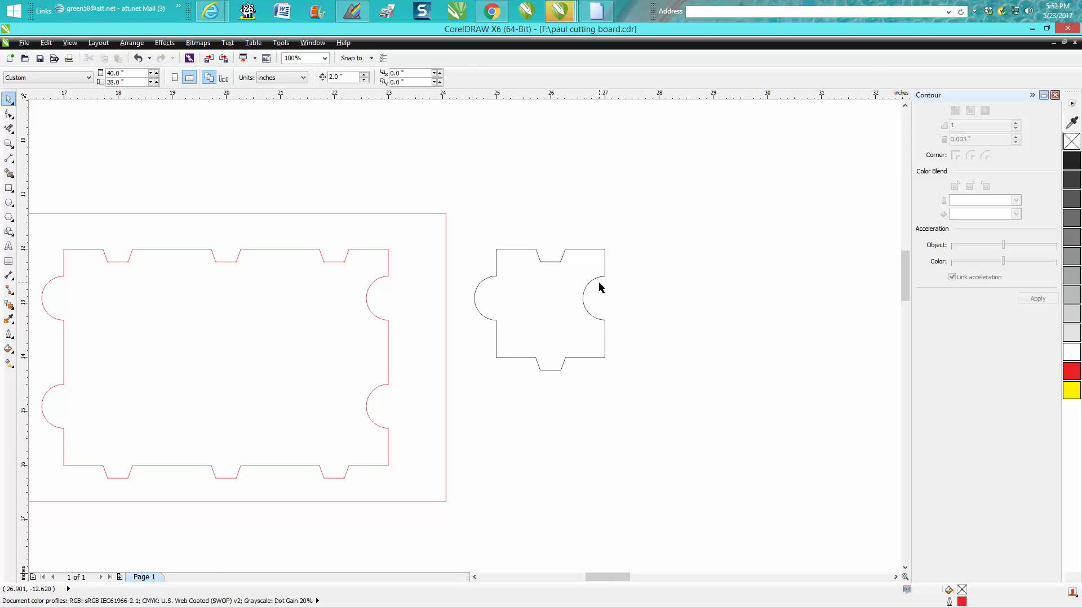
# Step: Nudge the black puzzle piece left into the board's top-left cut-out and inspect the corner
pyautogui.click(598, 276)
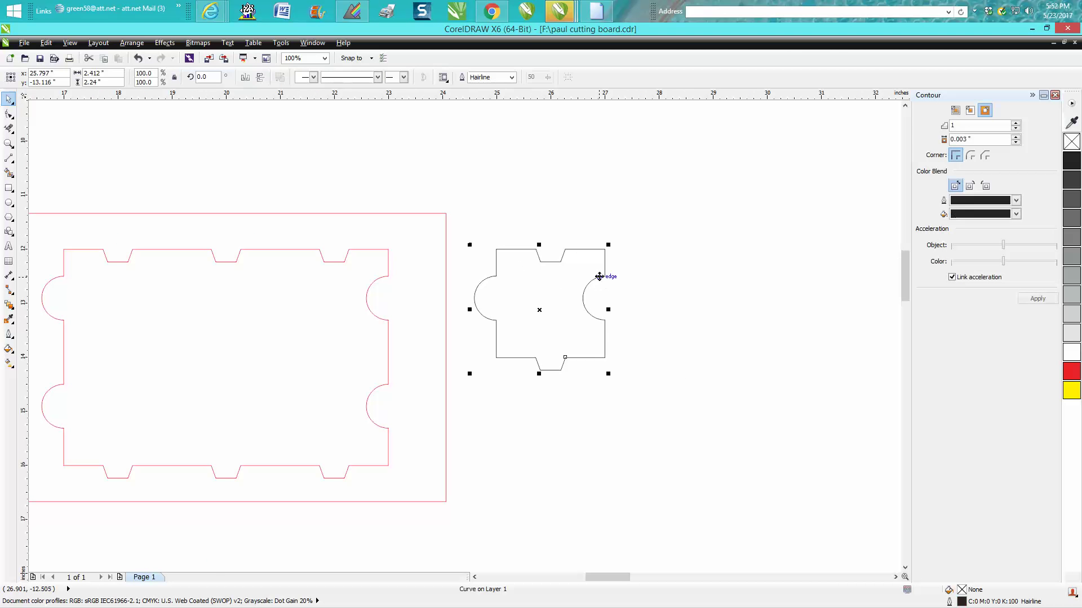
pyautogui.press('Left')
pyautogui.press('Left')
pyautogui.press('Left')
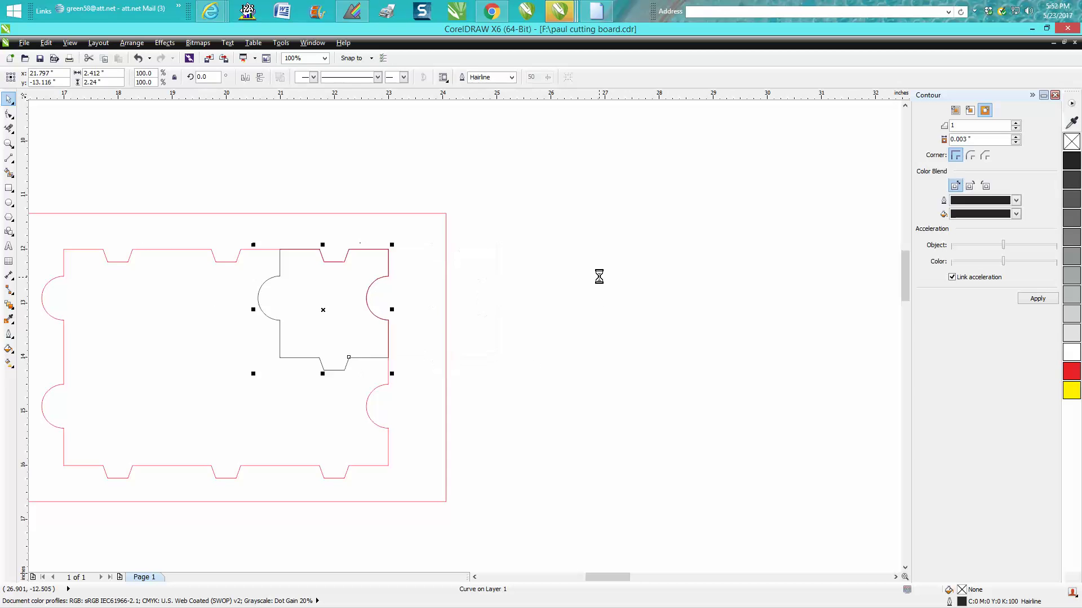
pyautogui.click(9, 143)
pyautogui.moveTo(57, 247); pyautogui.dragTo(86, 263)
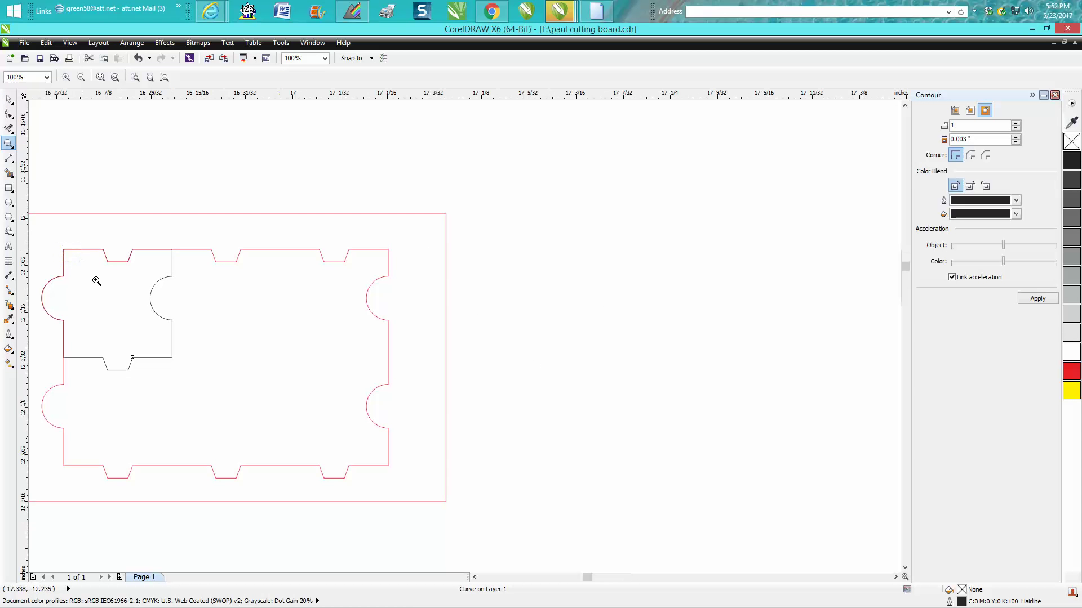
pyautogui.scroll(-6, 239, 233)
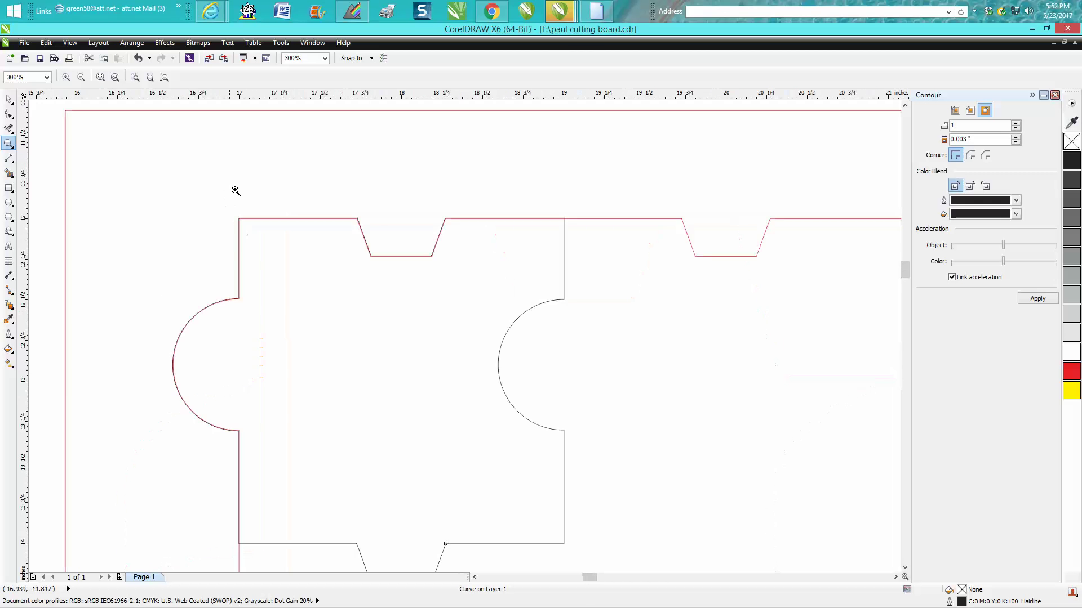
pyautogui.scroll(-2, 246, 184)
# Step: Undo an accidental drag that moved the piece back out of the board
pyautogui.click(10, 98)
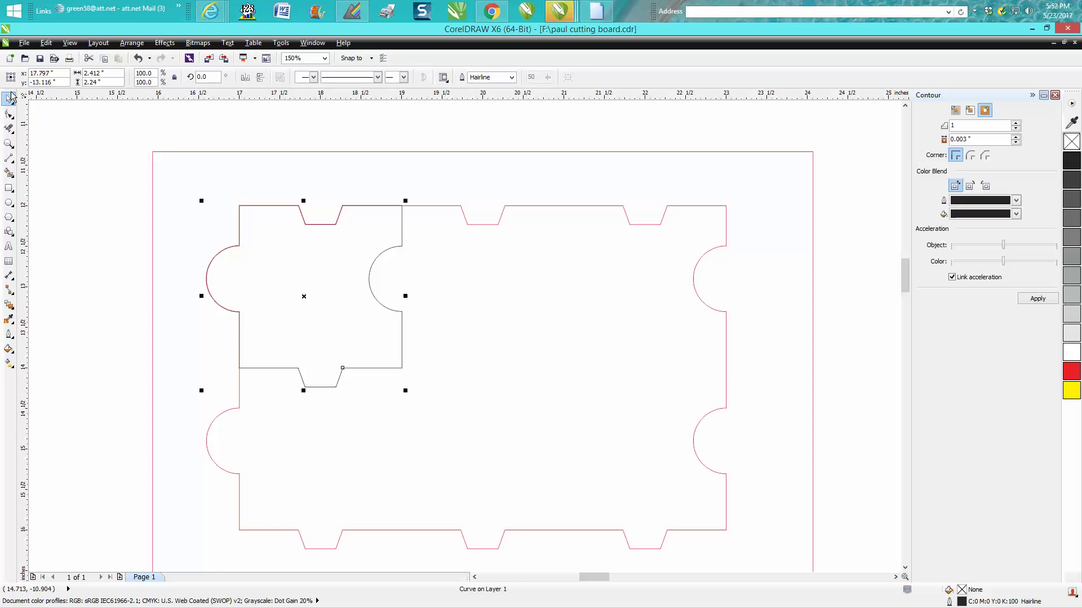
pyautogui.scroll(-3, 272, 198)
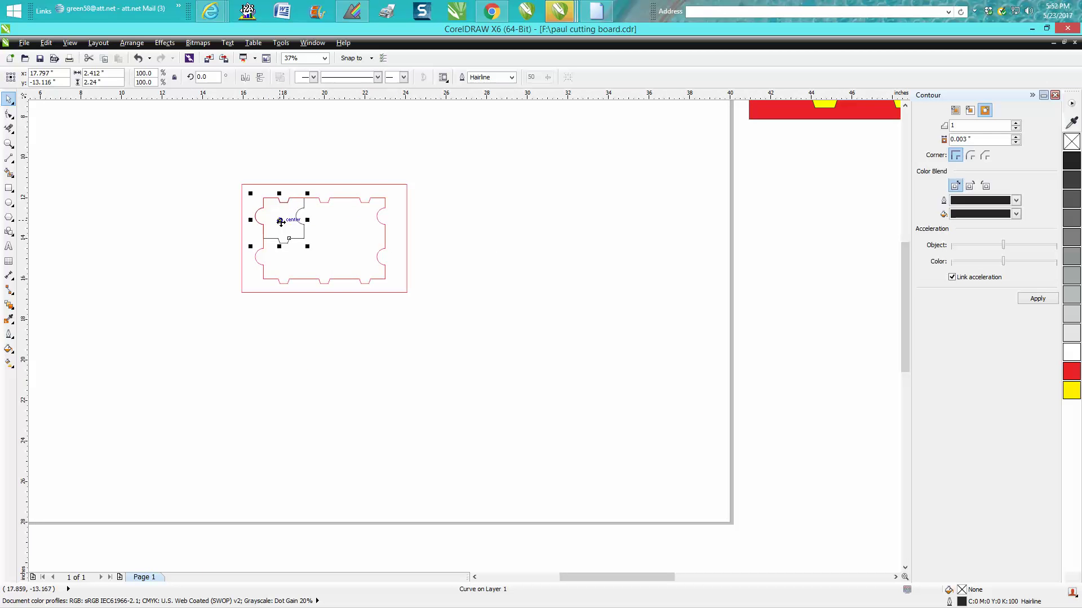
pyautogui.moveTo(280, 221); pyautogui.dragTo(482, 200)
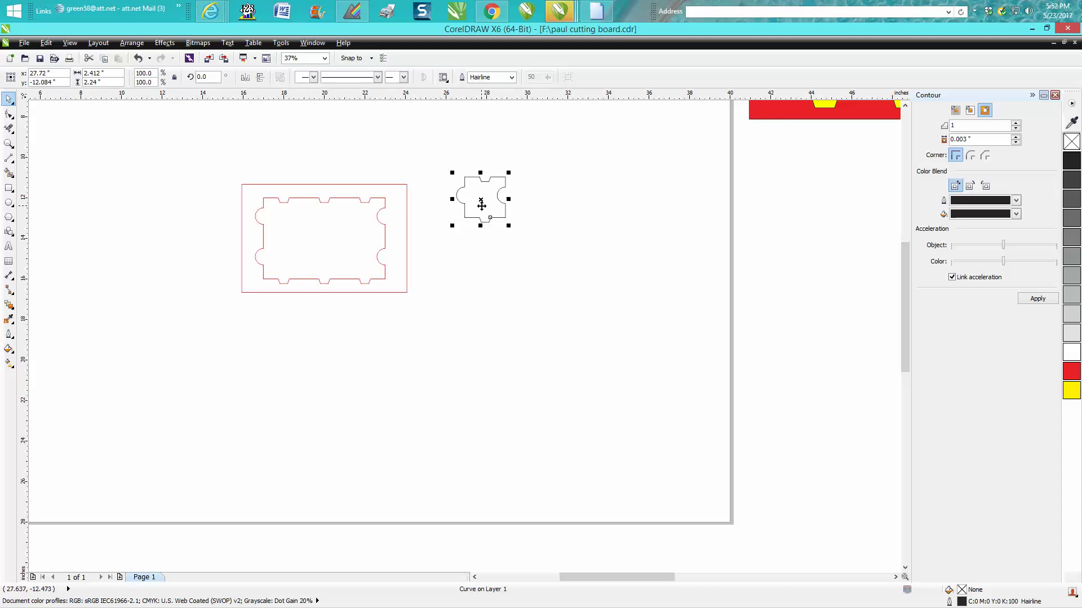
pyautogui.click(138, 58)
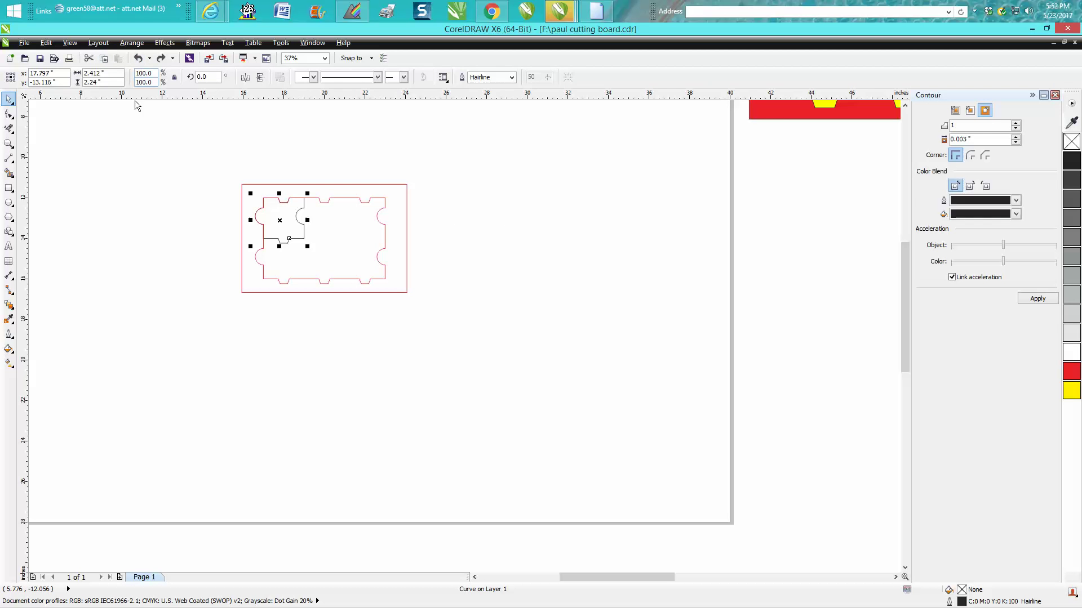
pyautogui.click(9, 144)
# Step: Zoom in closely to check the piece's fit in the board's top-left corner
pyautogui.moveTo(260, 184); pyautogui.dragTo(271, 208)
pyautogui.moveTo(376, 351); pyautogui.dragTo(417, 389)
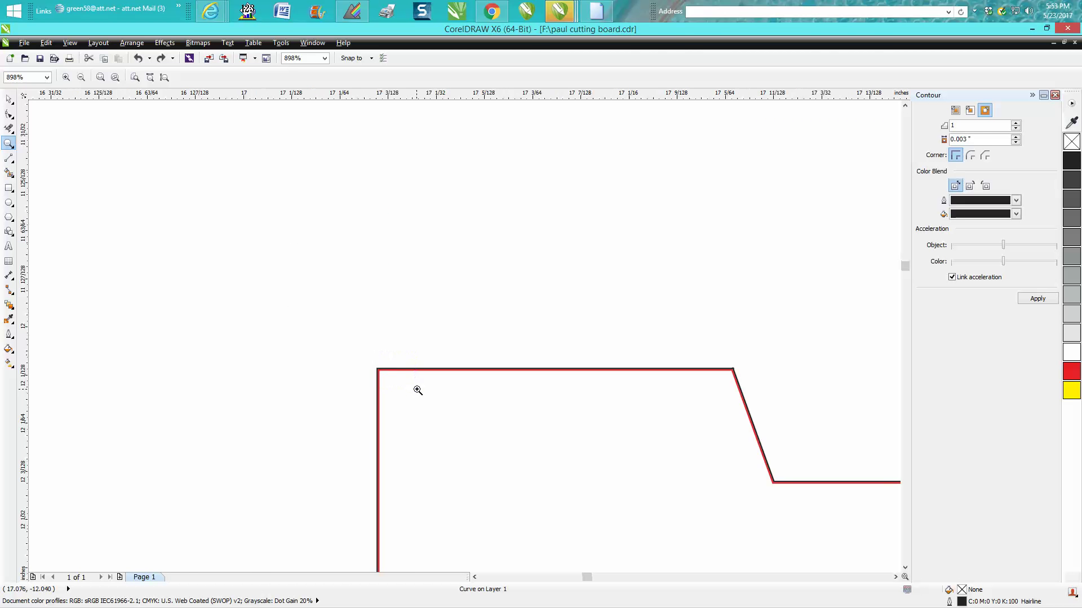
pyautogui.scroll(-4, 355, 316)
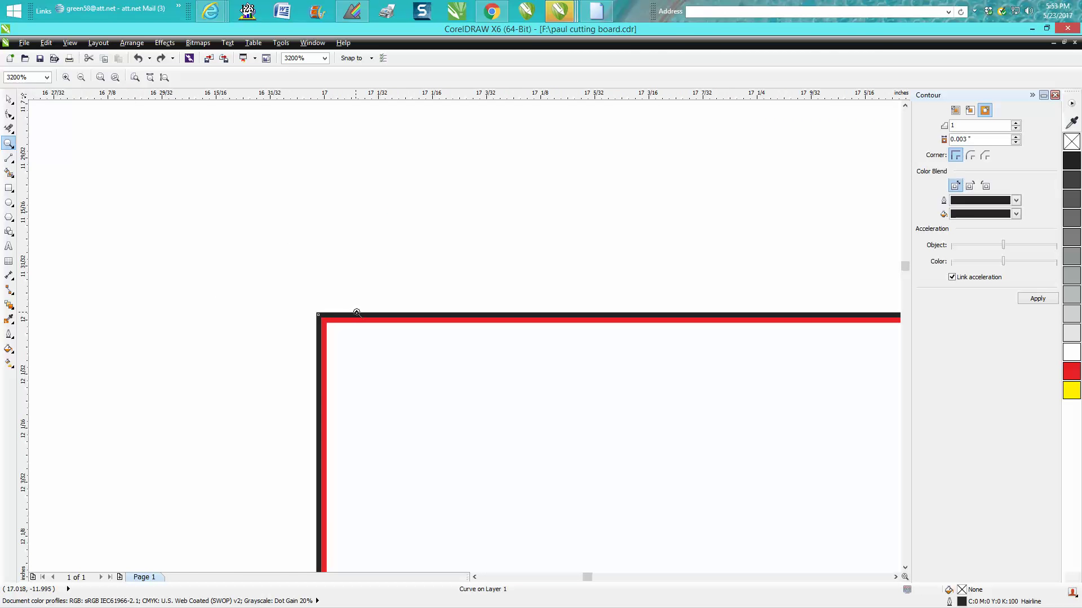
pyautogui.scroll(-1, 339, 280)
pyautogui.scroll(-1, 311, 273)
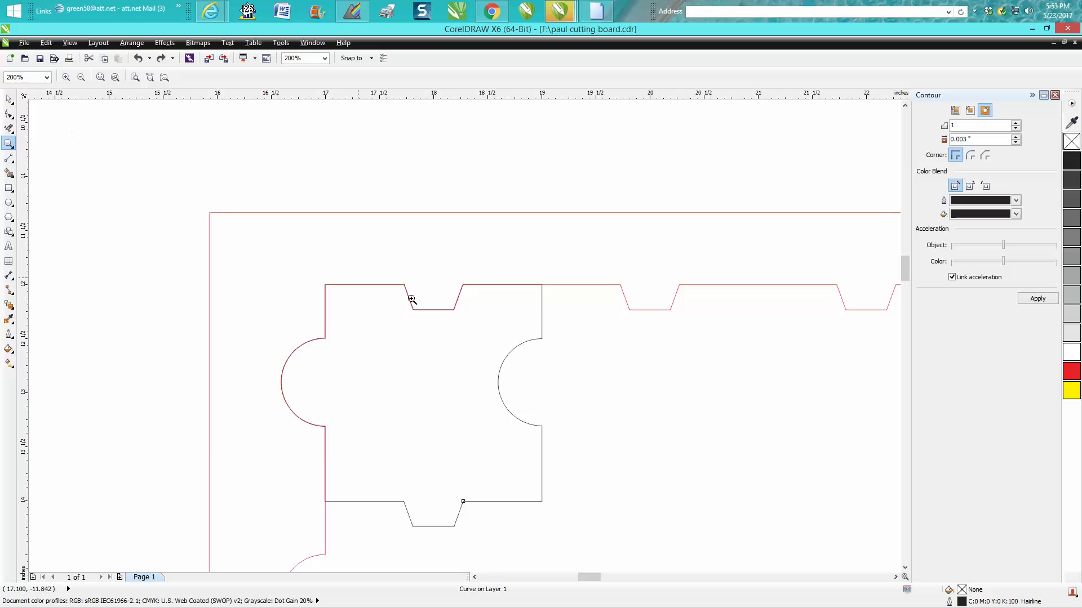
# Step: Duplicate the piece 2 inches to the right and check how the two interlock
pyautogui.click(9, 99)
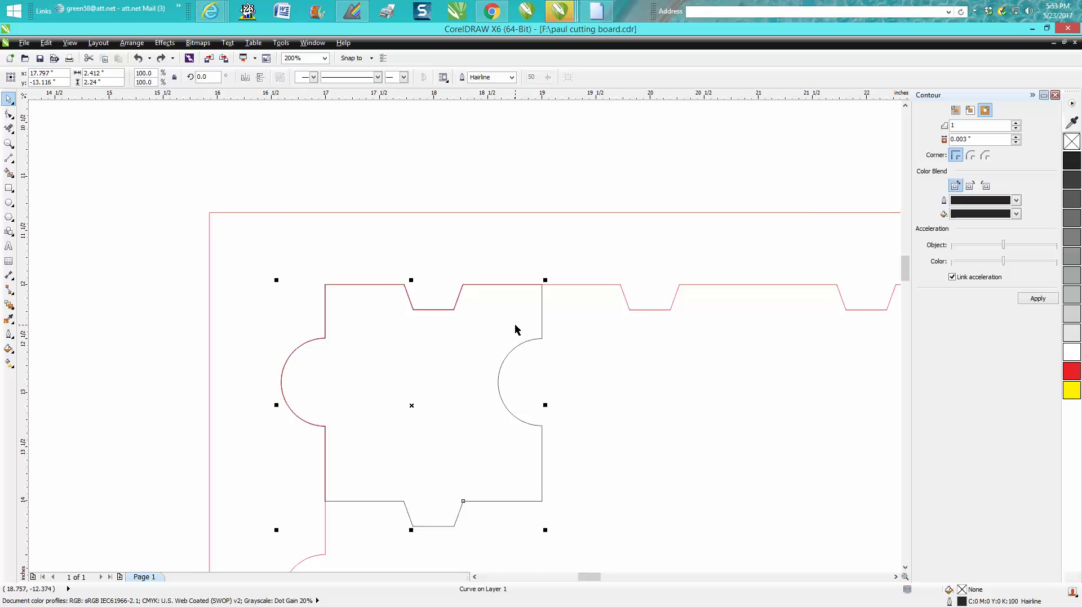
pyautogui.hotkey('ctrl', 'd')
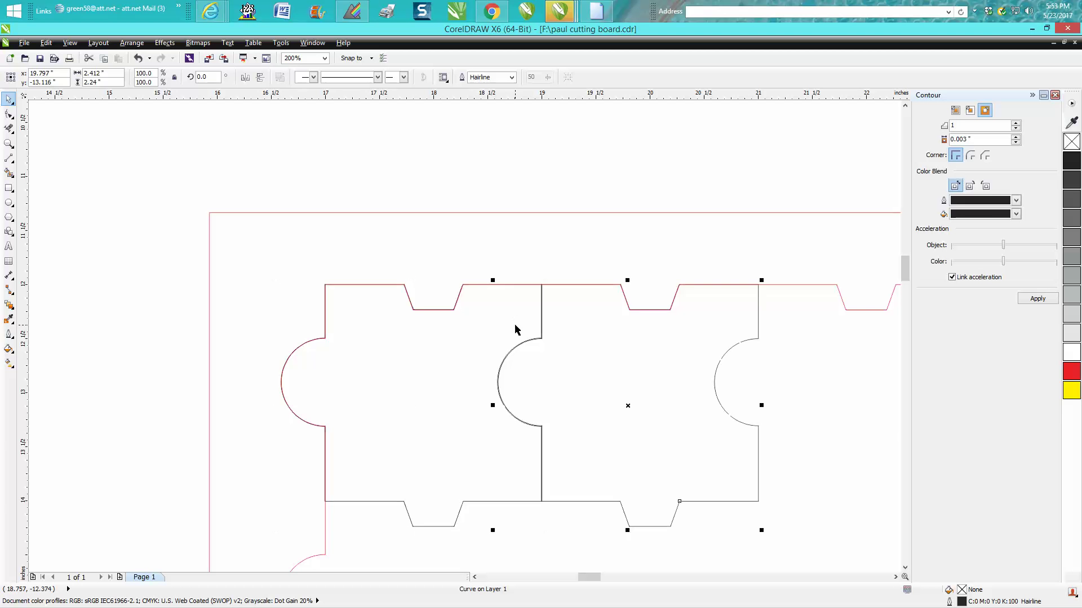
pyautogui.click(9, 144)
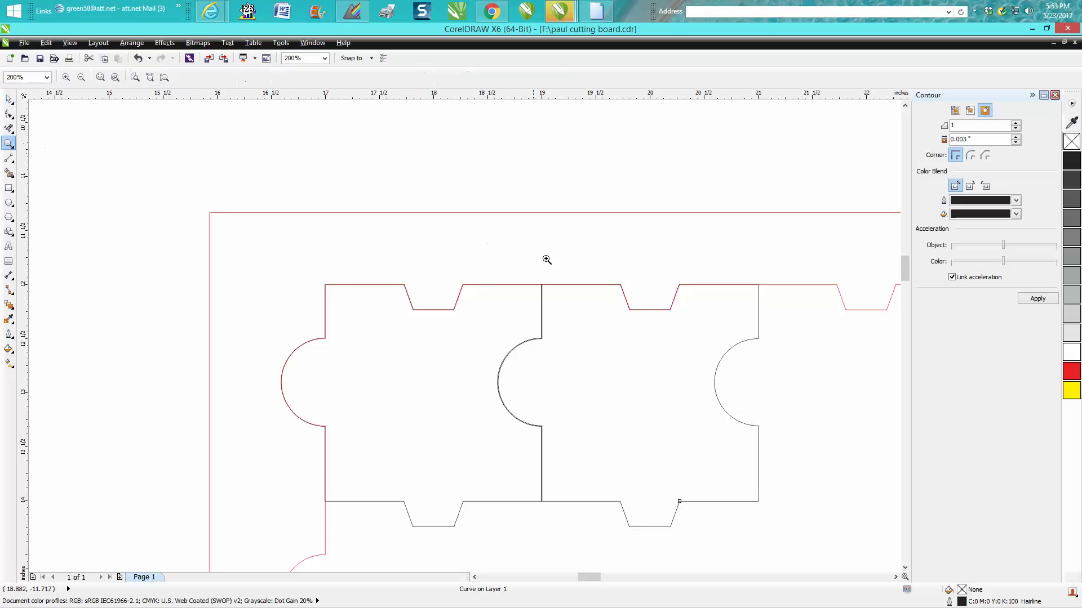
pyautogui.moveTo(544, 296); pyautogui.dragTo(578, 302)
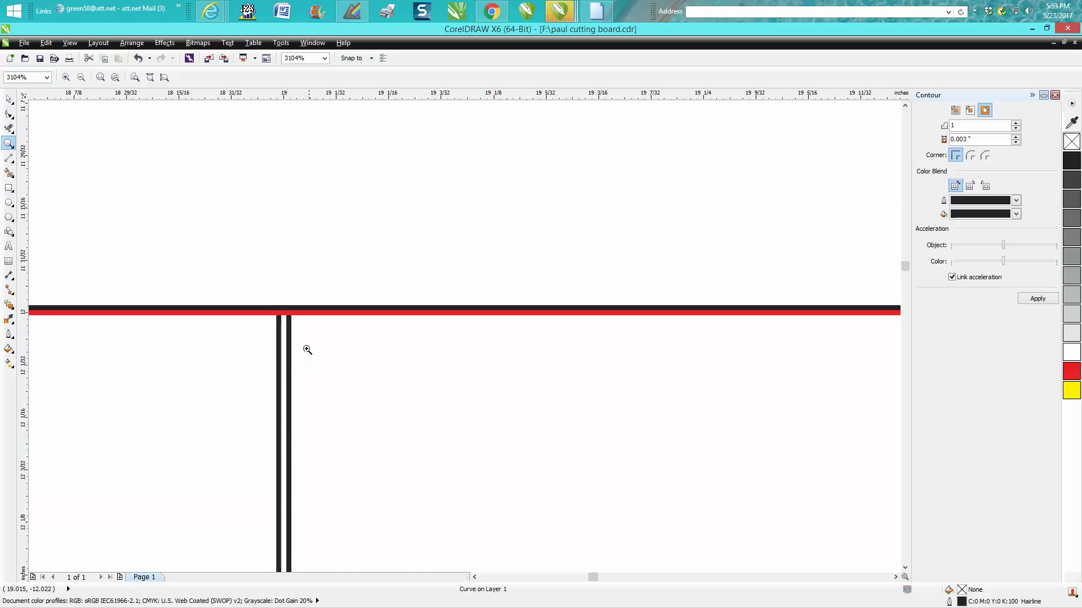
pyautogui.rightClick(305, 328)
pyautogui.rightClick(306, 329)
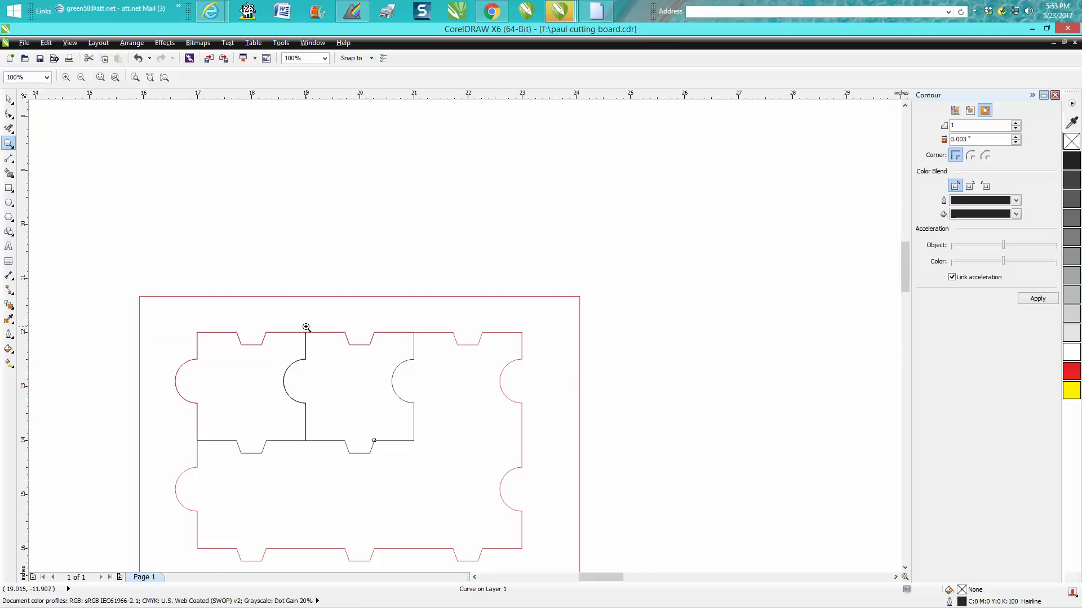
pyautogui.moveTo(353, 330); pyautogui.dragTo(407, 358)
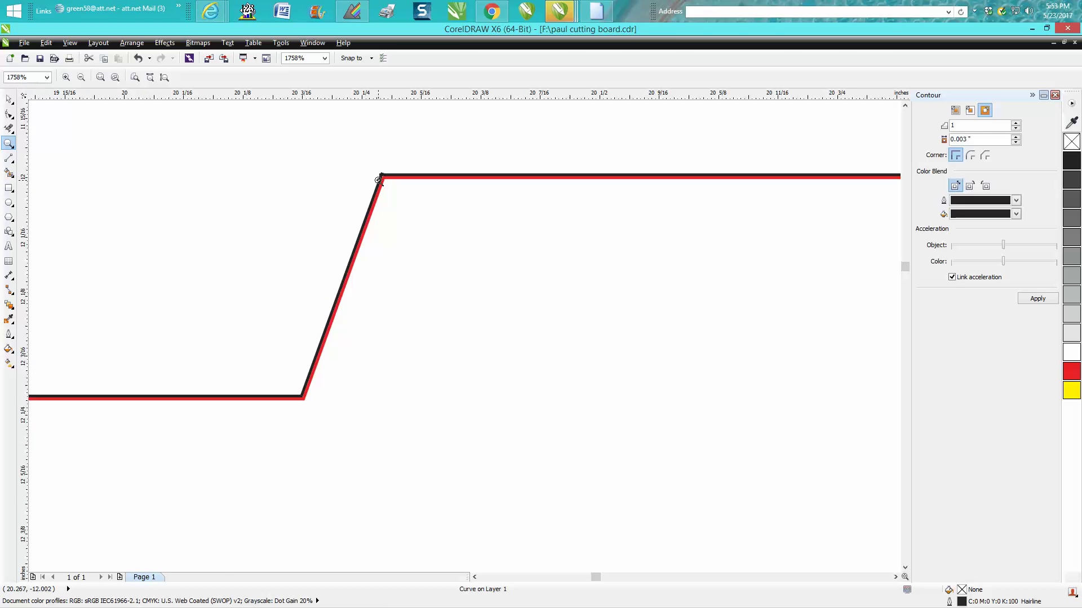
pyautogui.scroll(-3, 376, 184)
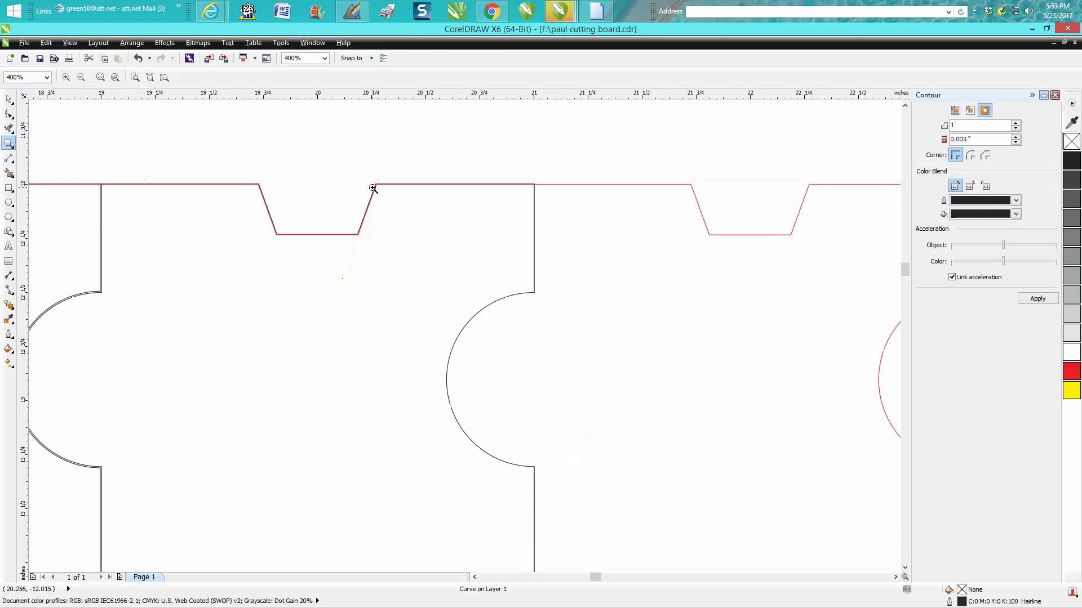